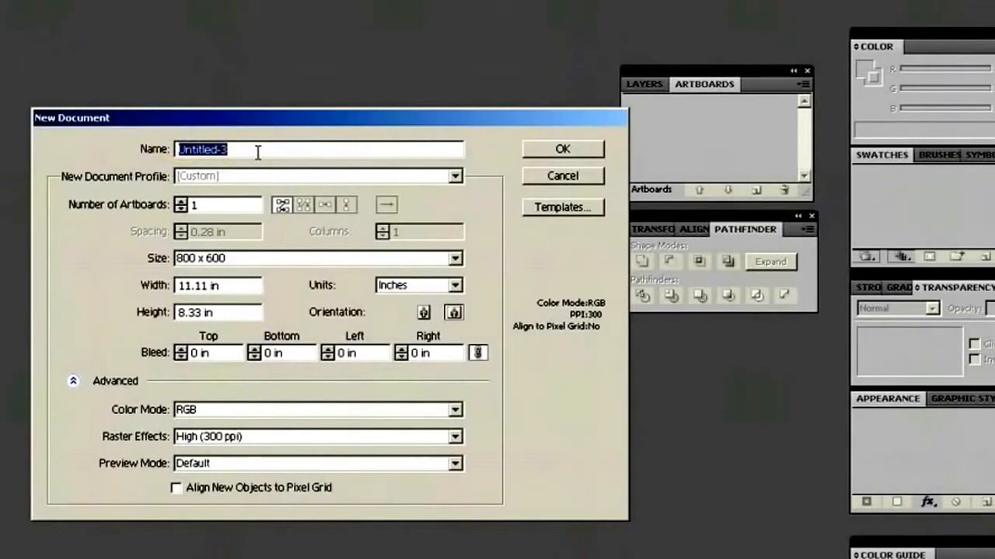
Step: Name the new document SOLO and choose the Basic RGB document profile
text(S)
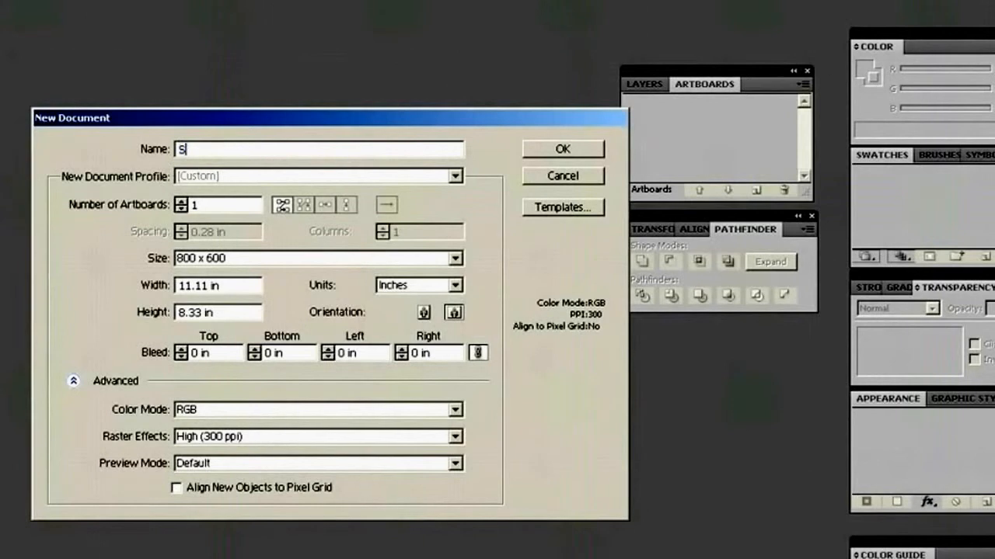
text(OLO)
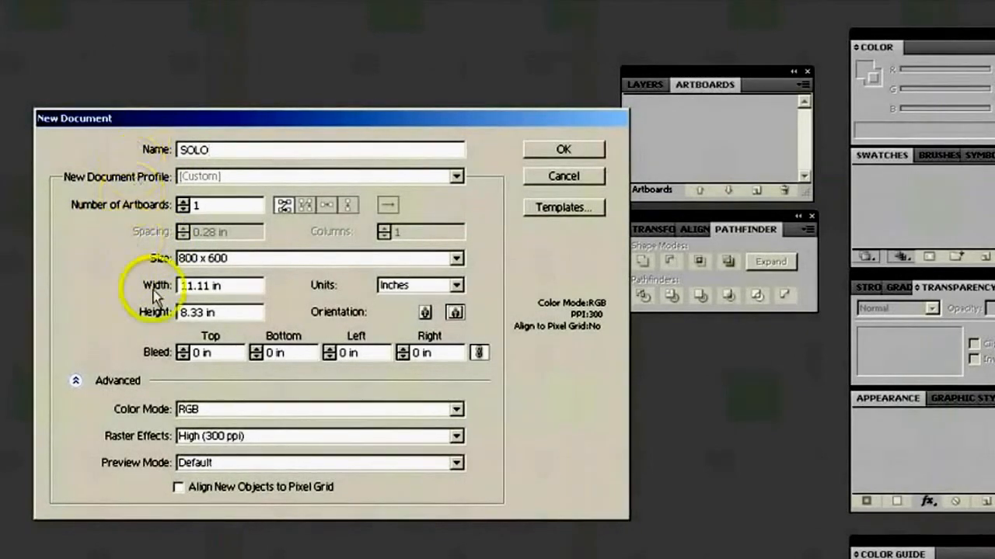
click(76, 381)
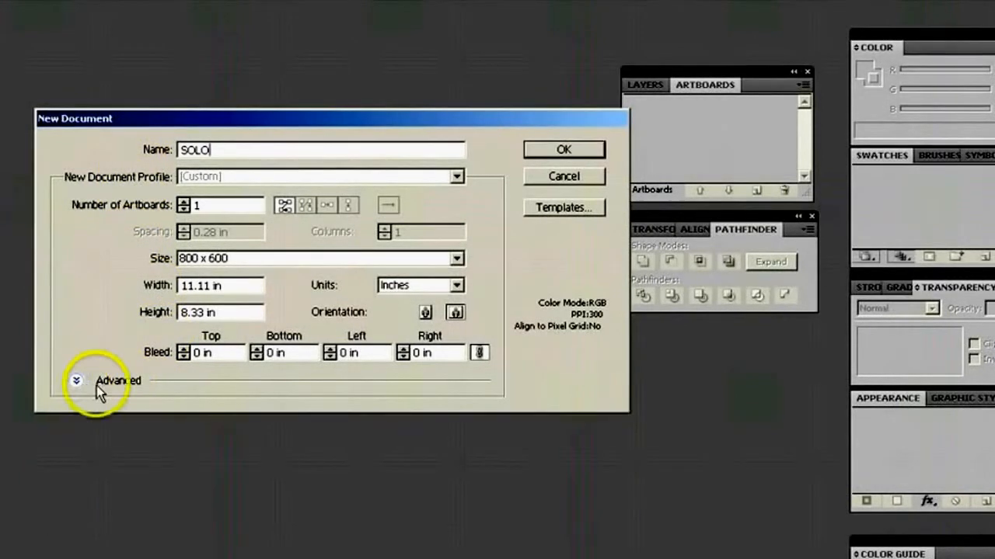
click(76, 381)
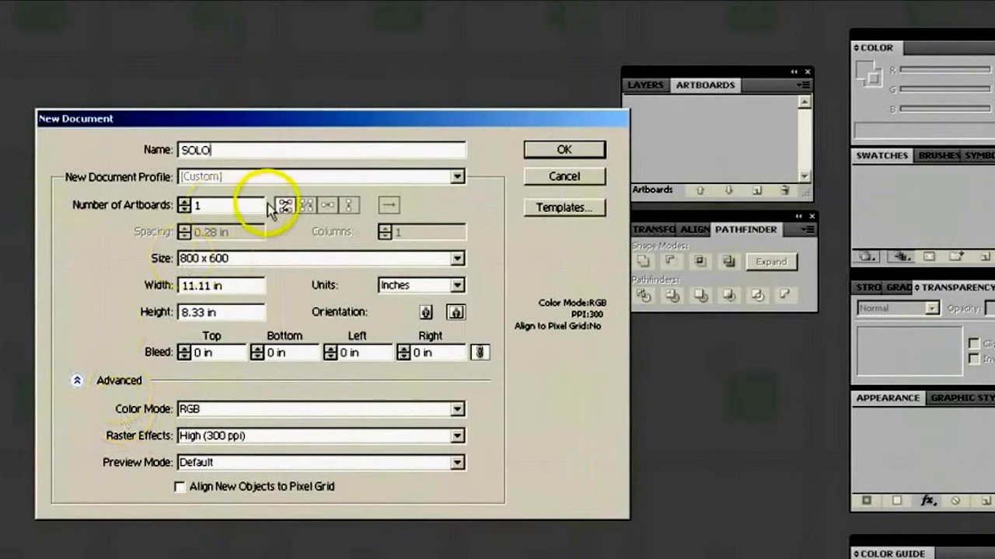
click(458, 178)
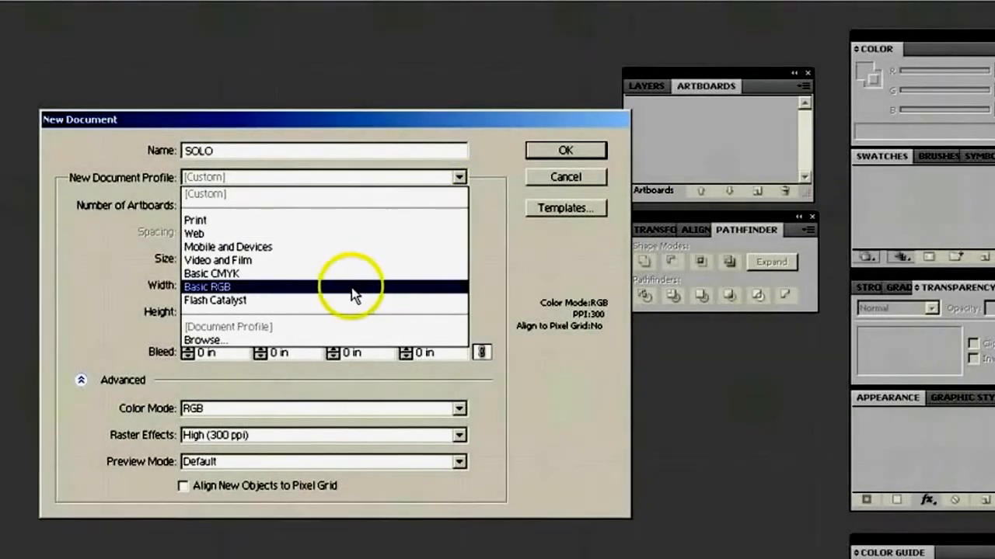
click(351, 288)
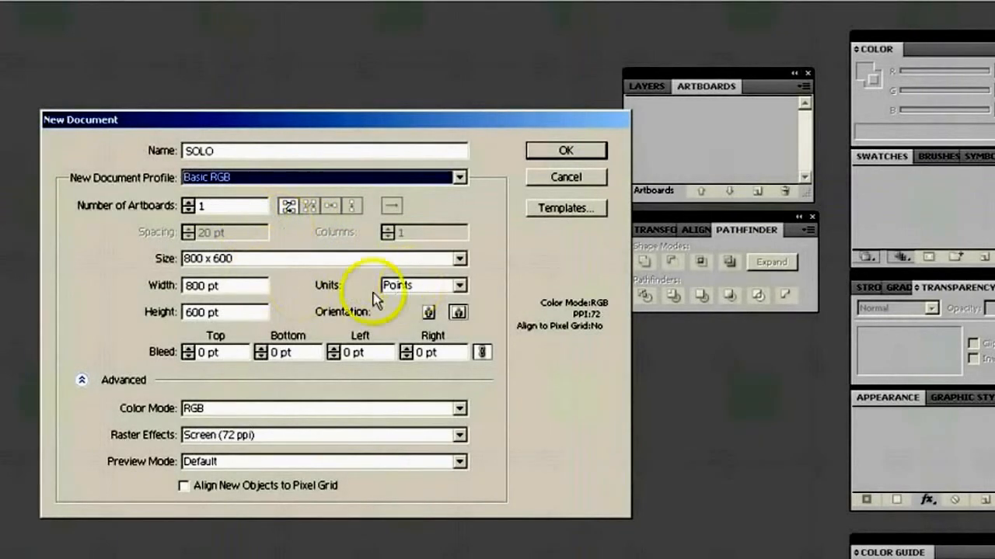
Step: Set the new document's units to inches with landscape orientation
click(462, 286)
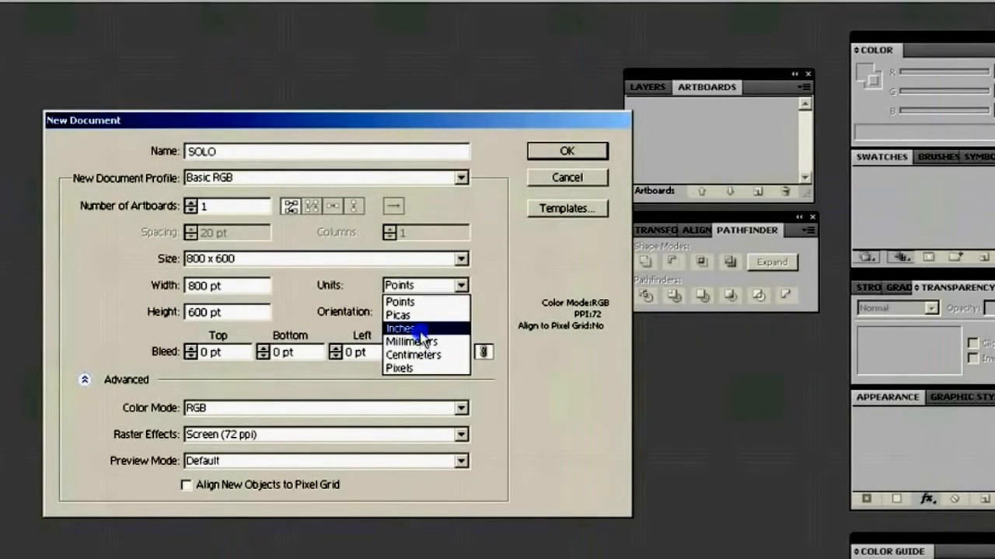
click(420, 330)
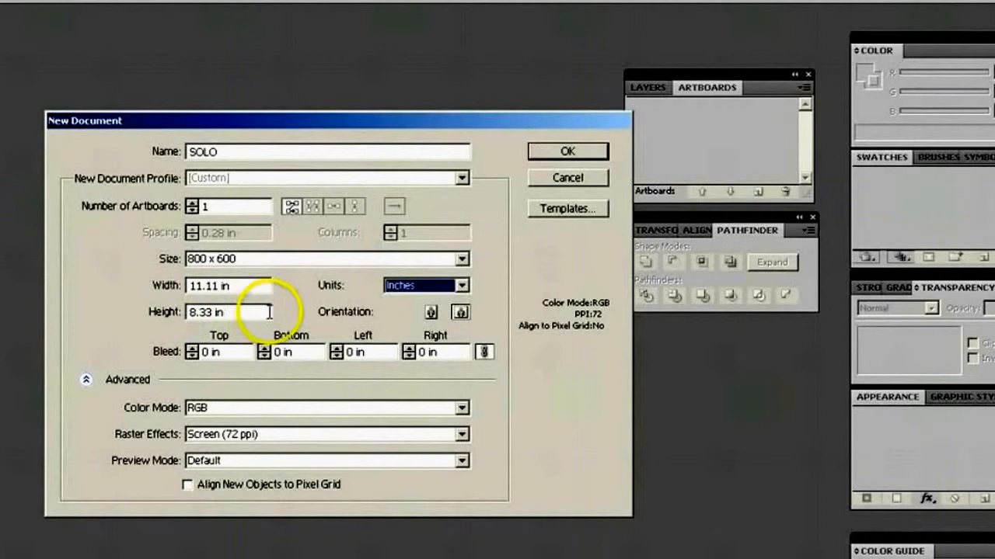
click(462, 315)
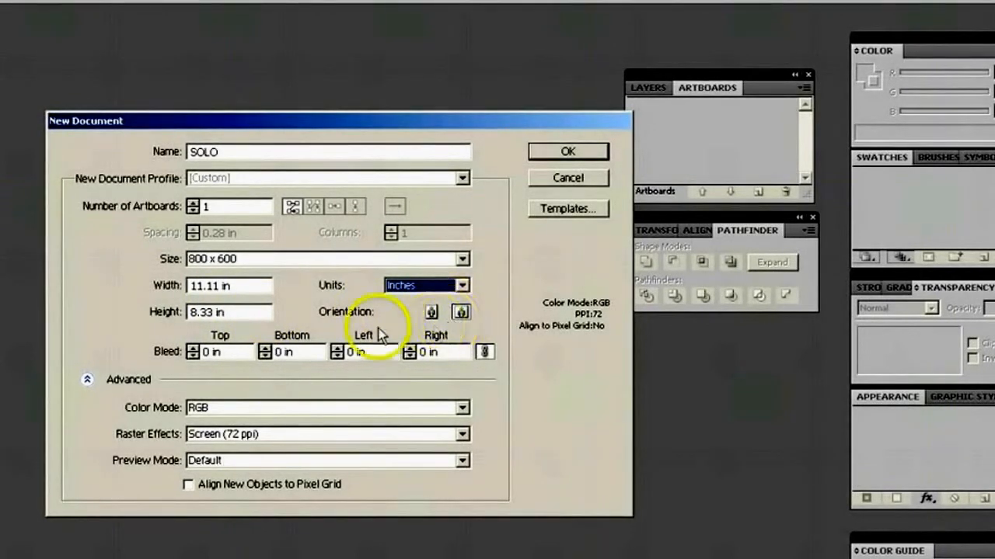
click(233, 286)
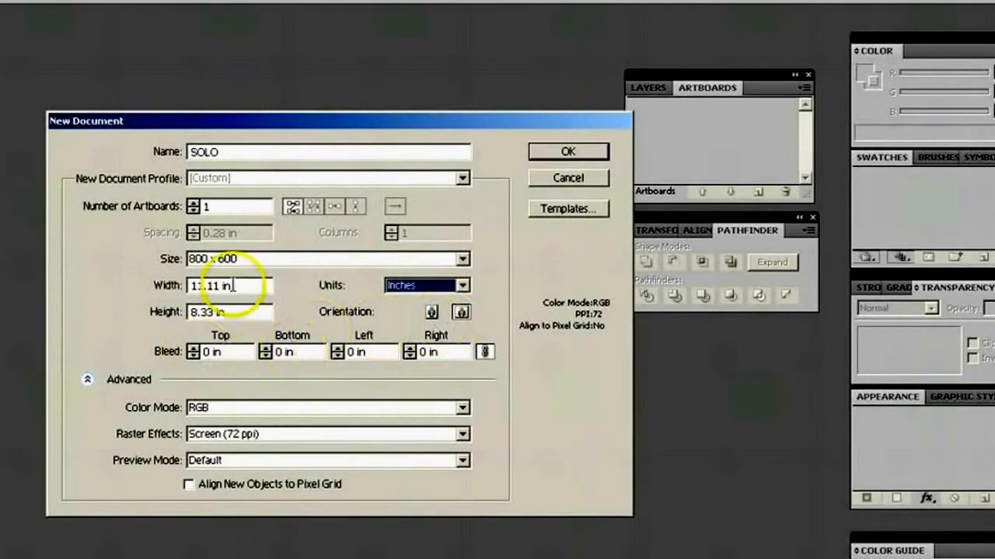
Step: Set the number of artboards to 2 and raster effects to High (300 ppi), and create the document
click(194, 204)
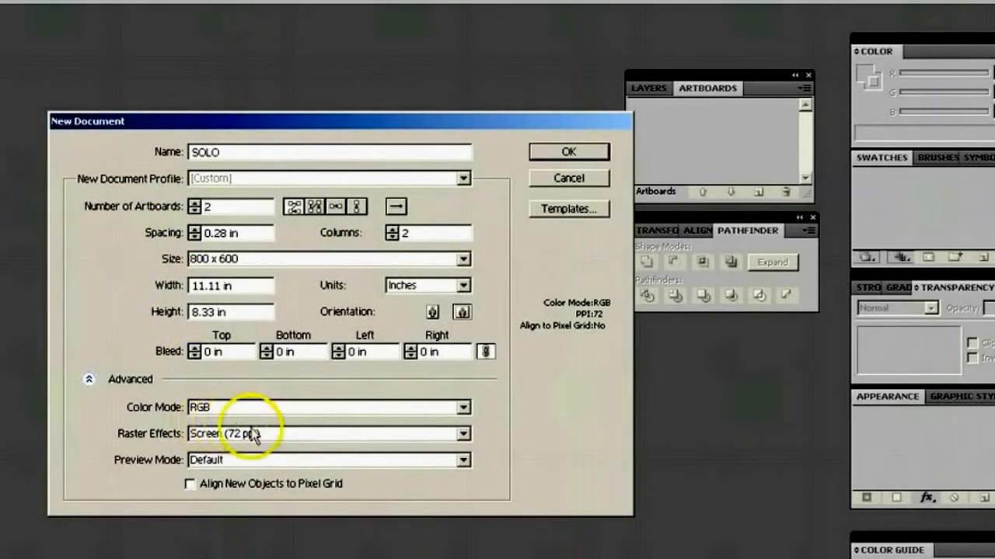
click(464, 435)
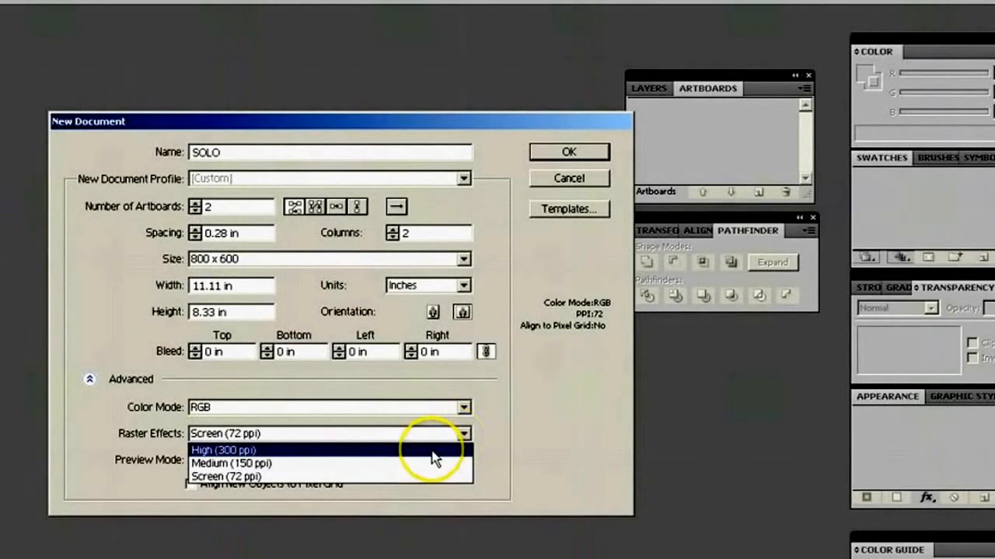
click(233, 450)
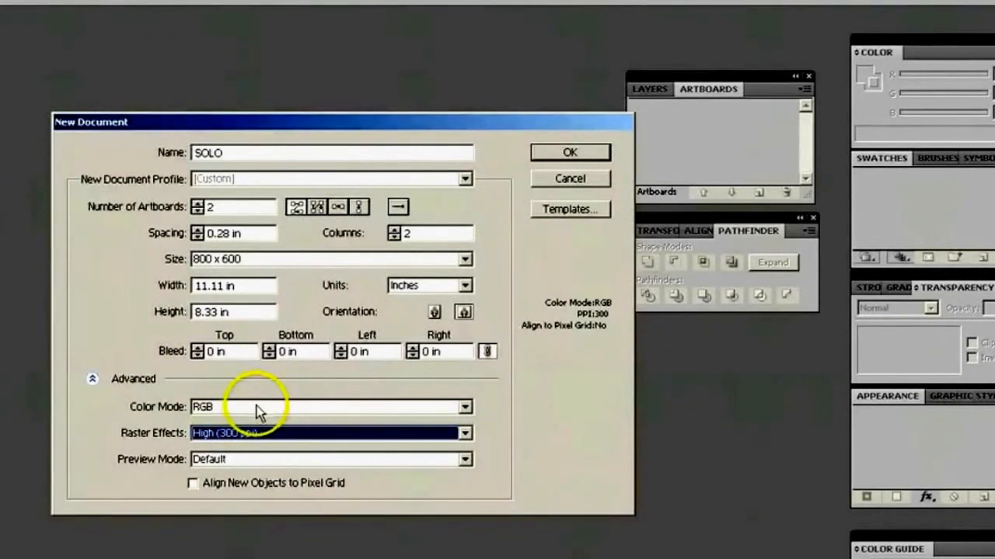
click(565, 154)
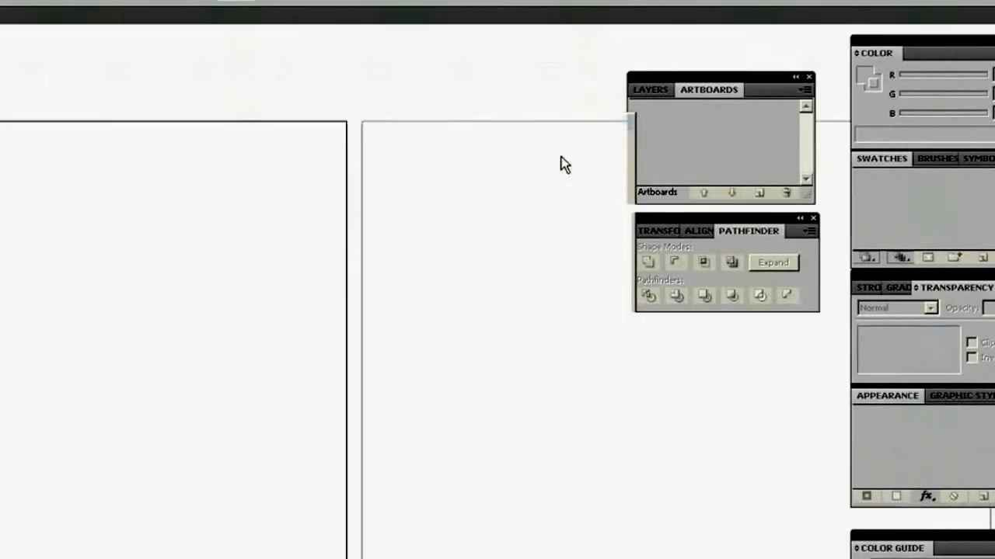
Step: Switch between the two artboards on the canvas, ending on Artboard 2
click(477, 231)
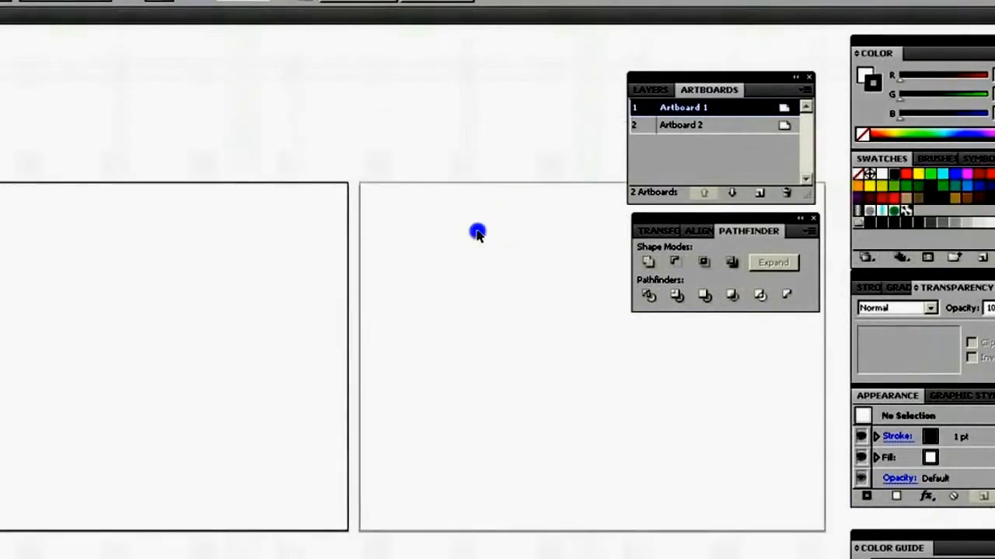
click(345, 234)
click(390, 225)
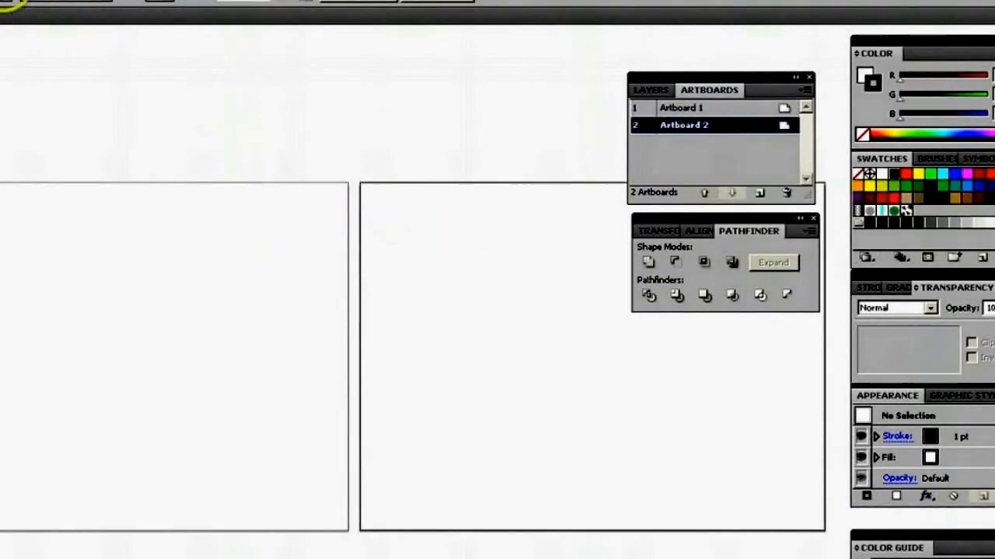
Step: Show the rulers and make Artboard 1 the active artboard
key(alt+w)
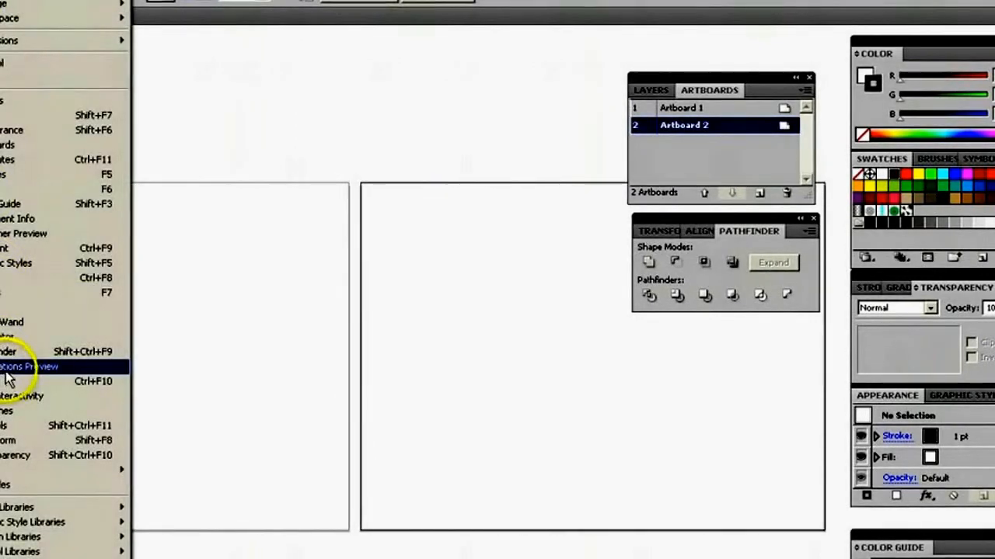
key(Left)
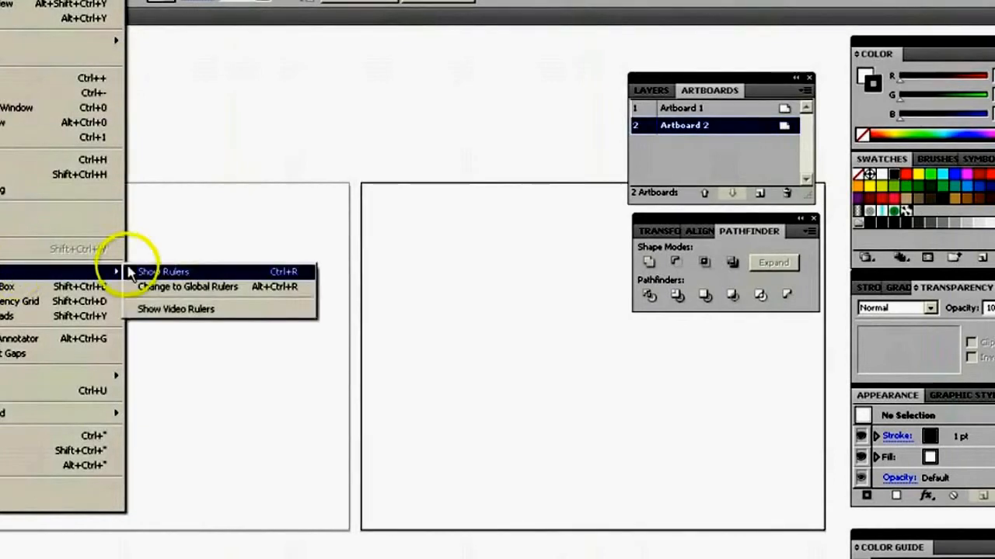
click(175, 271)
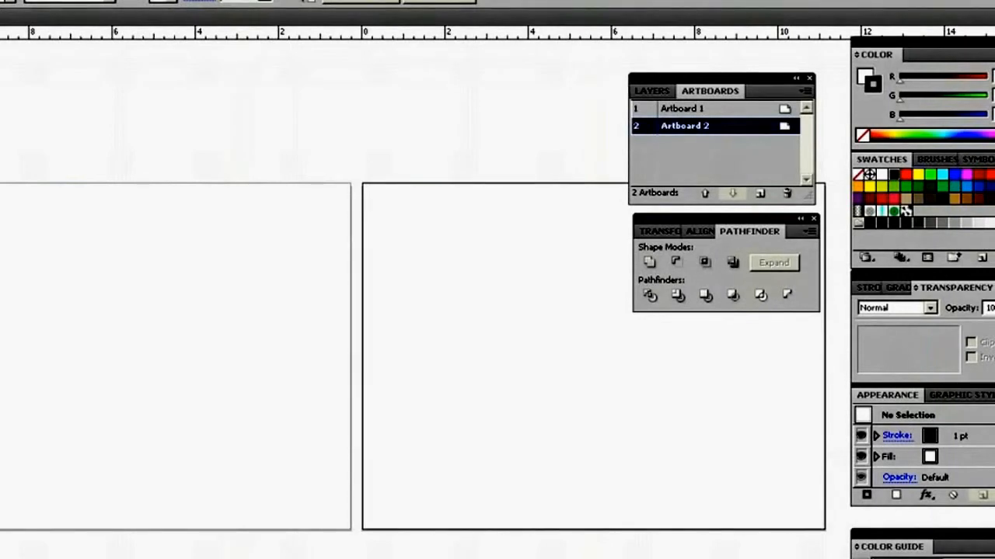
click(685, 109)
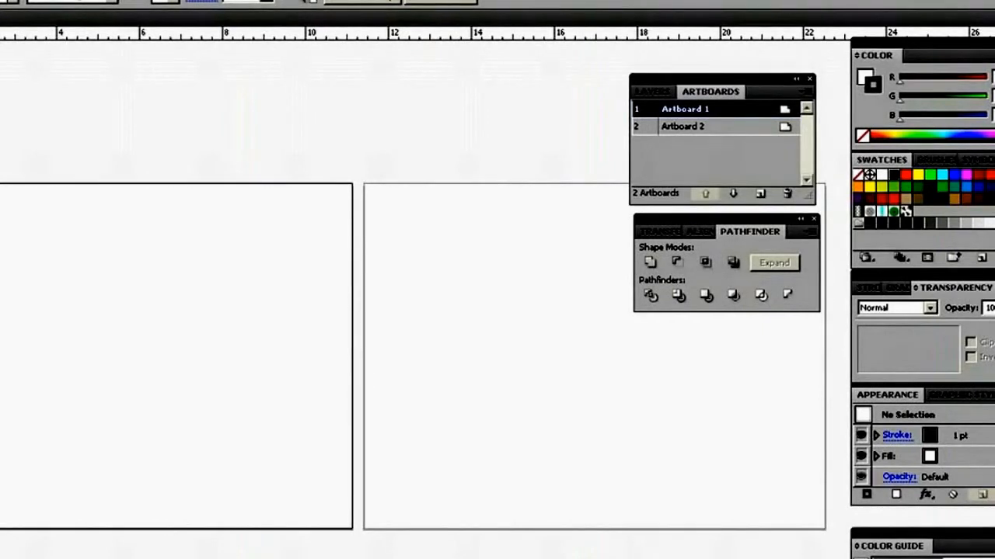
Step: Open the flock-of-birds vector file and ungroup the flock into separate birds
key(ctrl+o)
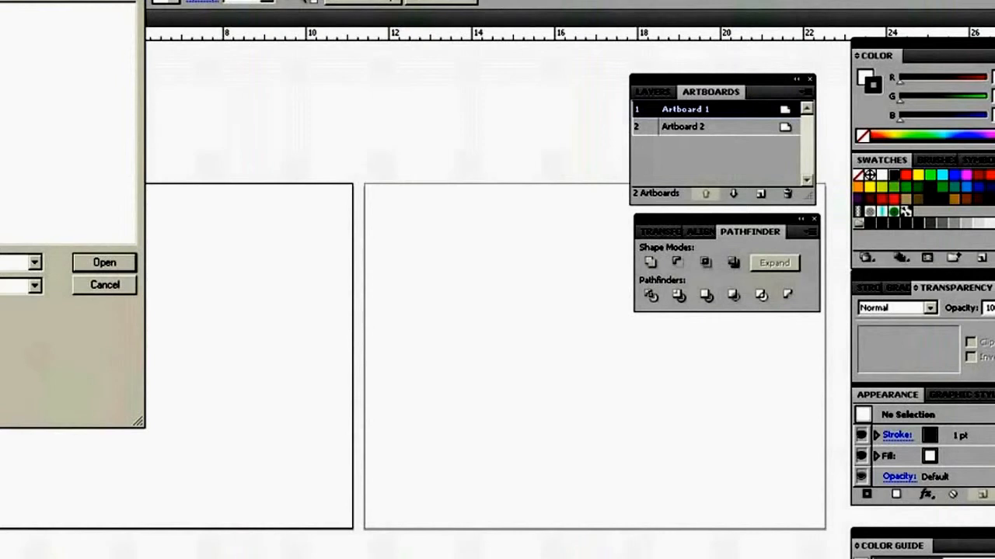
key(Return)
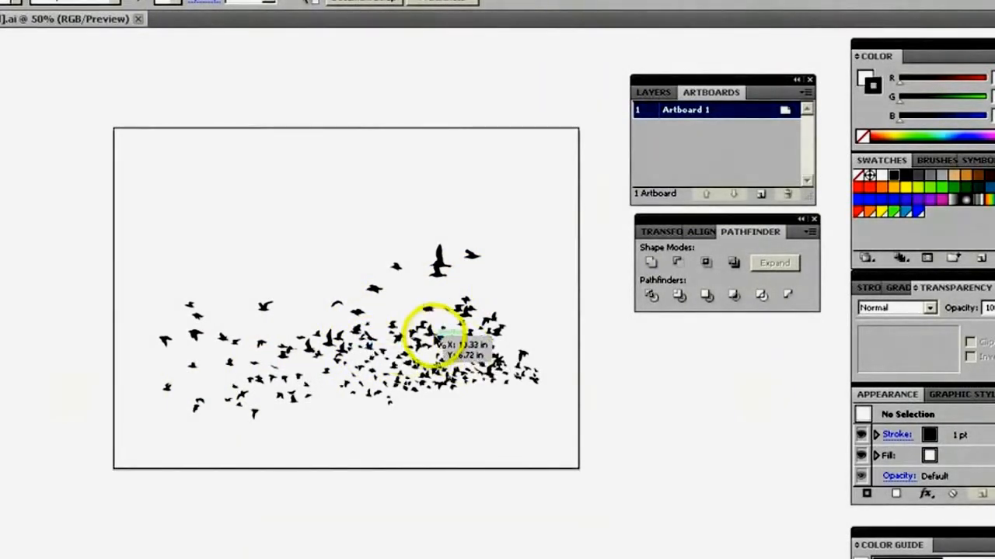
click(436, 339)
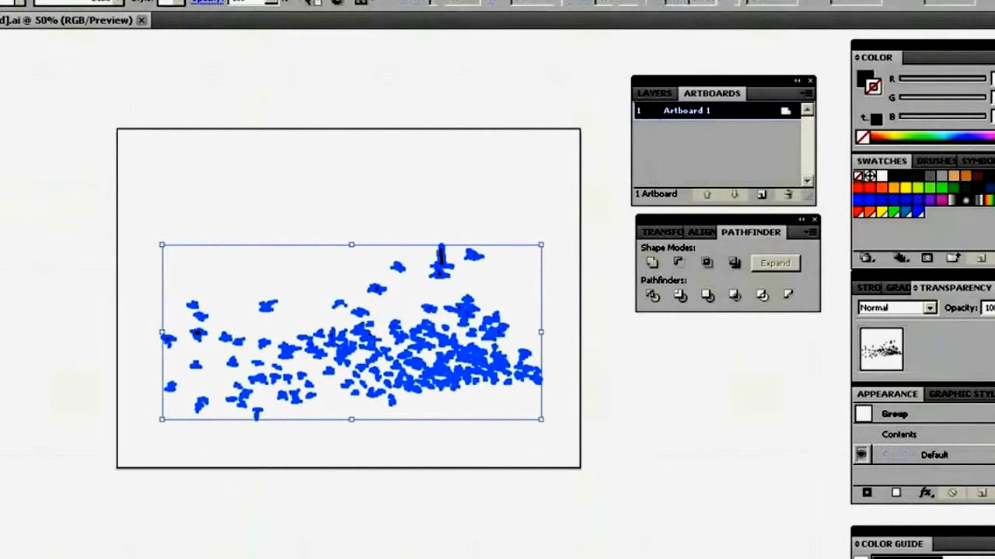
click(328, 217)
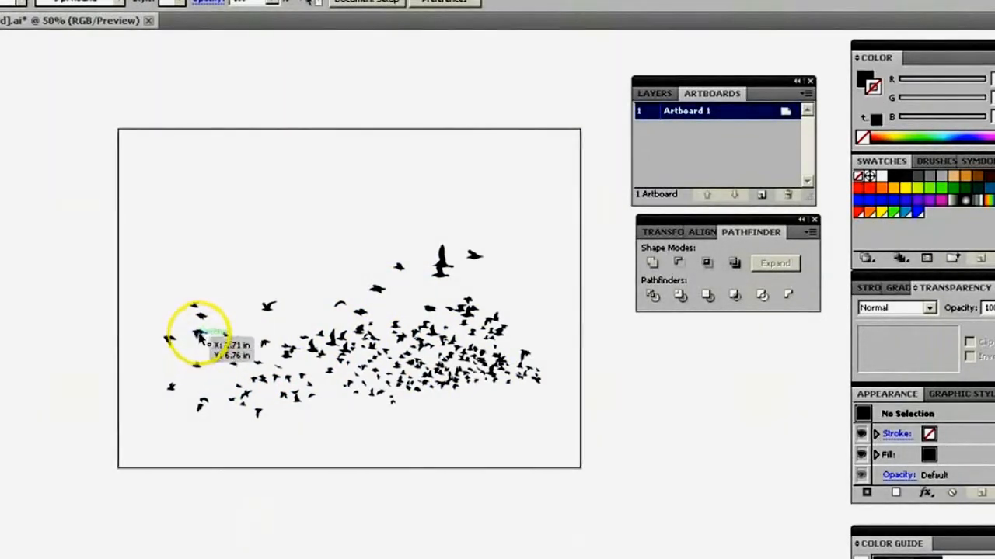
Step: Reposition individual birds around the flock's upper, left and lower edges to spread it out and vary its shape
drag(199, 336, 167, 257)
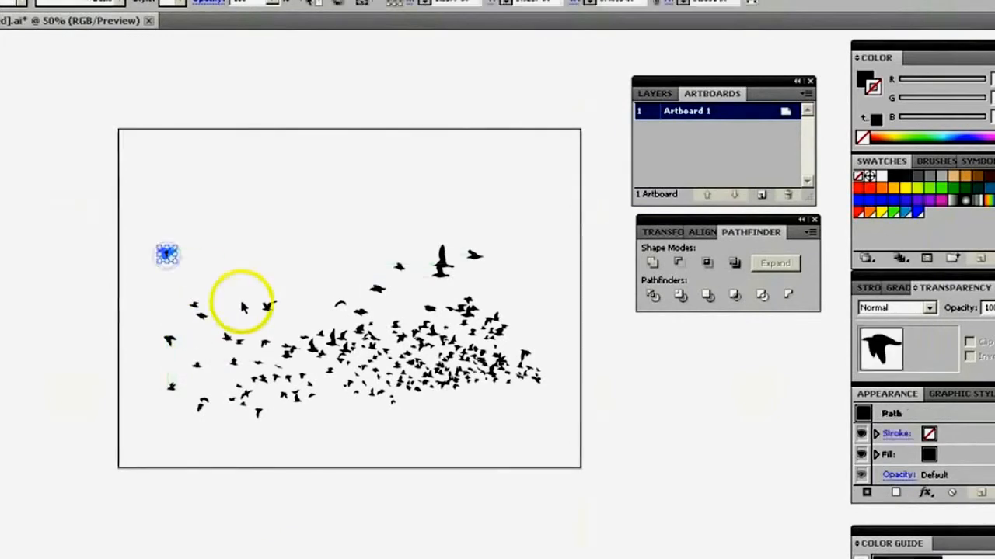
drag(266, 309, 258, 262)
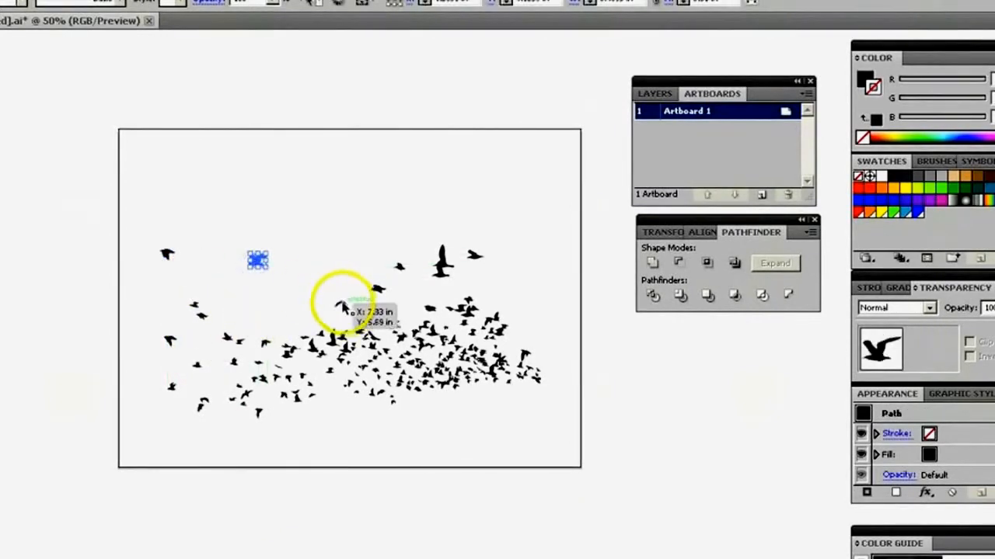
drag(340, 301, 282, 302)
drag(360, 328, 345, 401)
drag(375, 359, 378, 417)
drag(409, 379, 407, 405)
drag(260, 373, 247, 313)
drag(378, 288, 337, 295)
drag(397, 267, 367, 253)
click(331, 242)
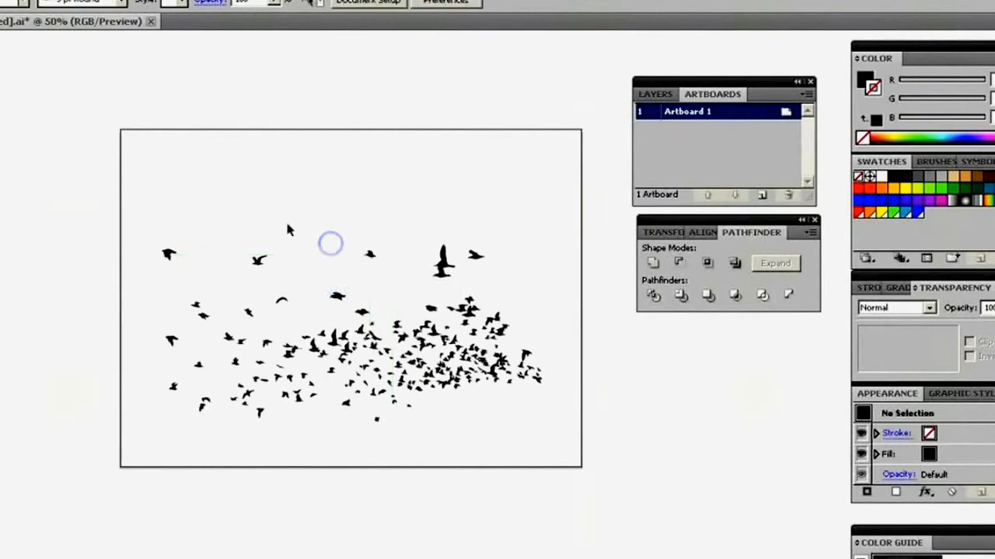
drag(410, 354, 396, 321)
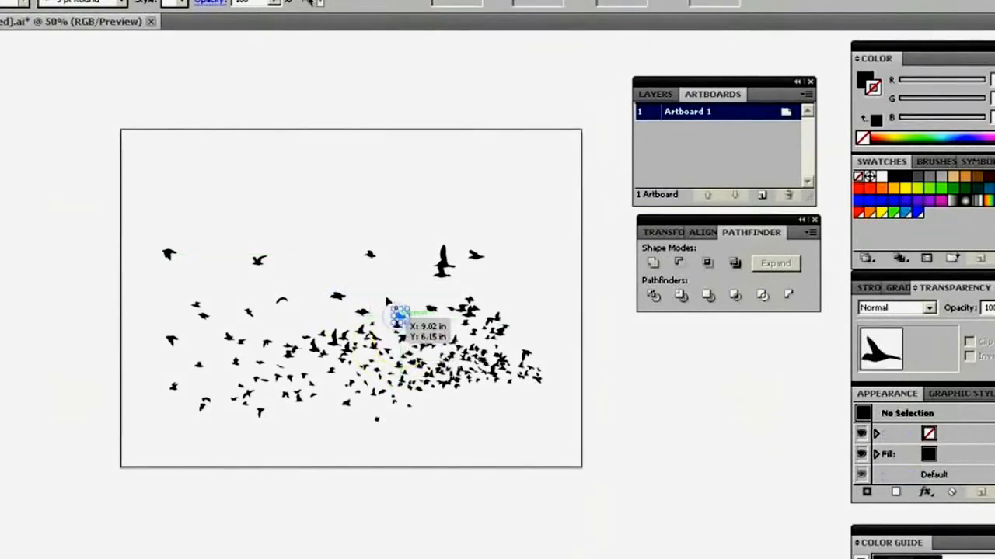
click(387, 298)
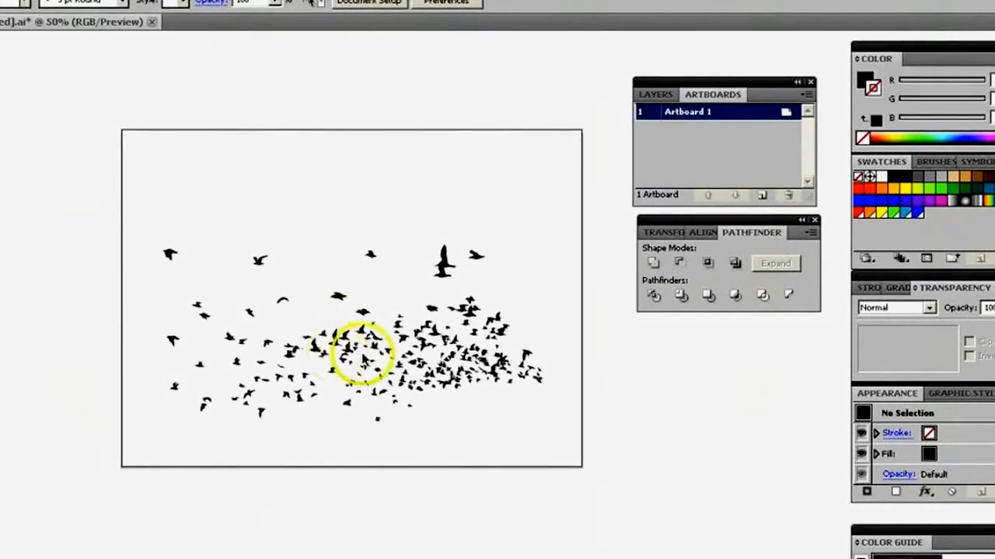
click(370, 253)
drag(370, 253, 374, 277)
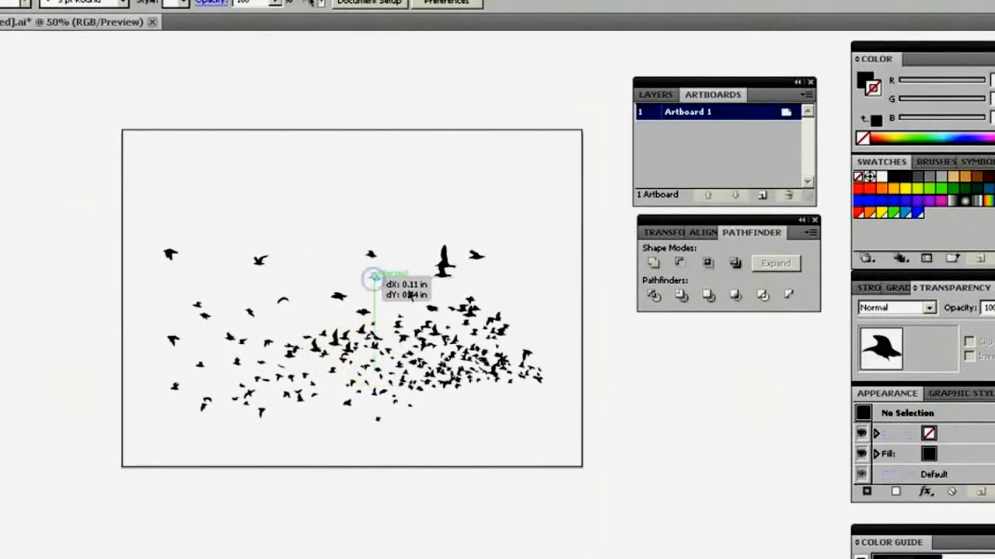
click(339, 217)
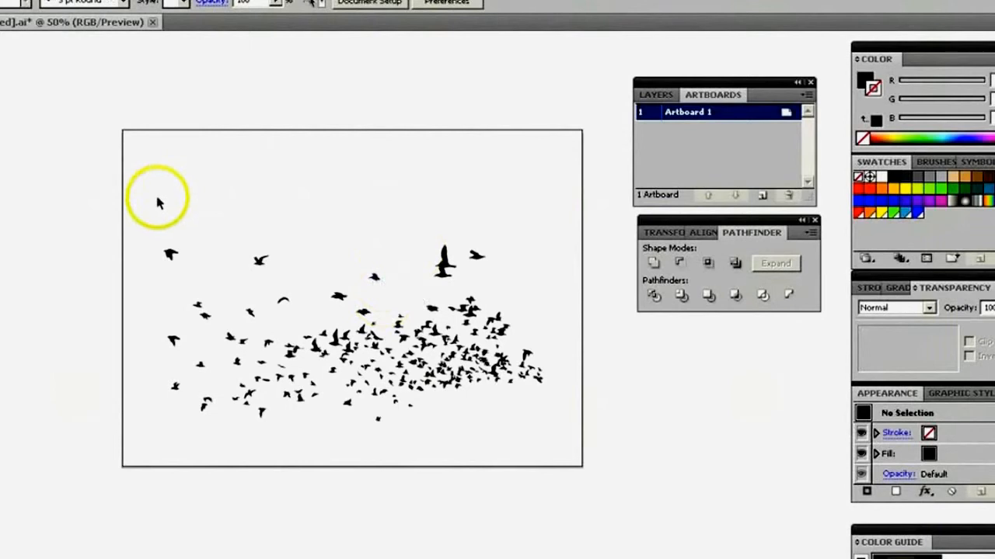
Step: Group all the birds and paste the group into the SOLO document with Artboard 1 active
drag(146, 204, 564, 440)
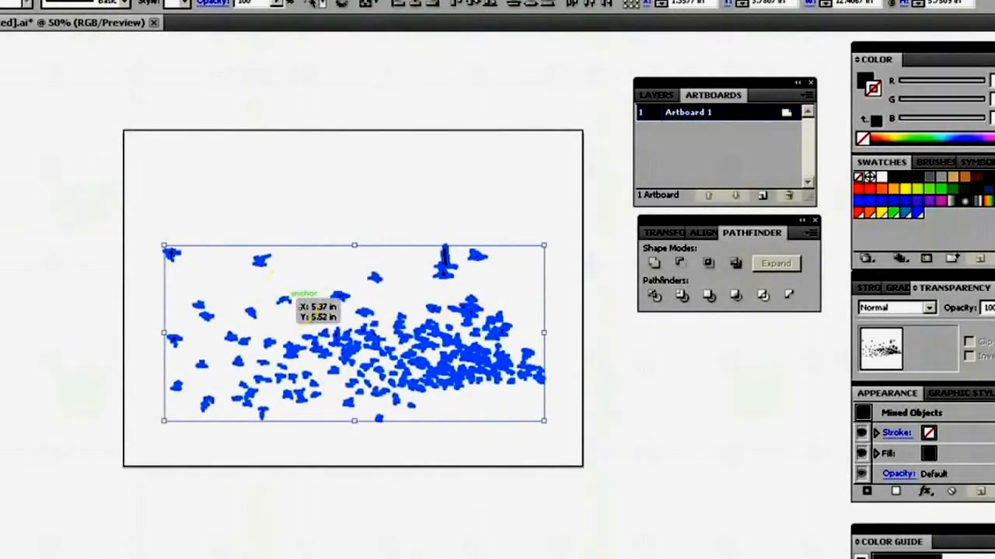
key(ctrl+g)
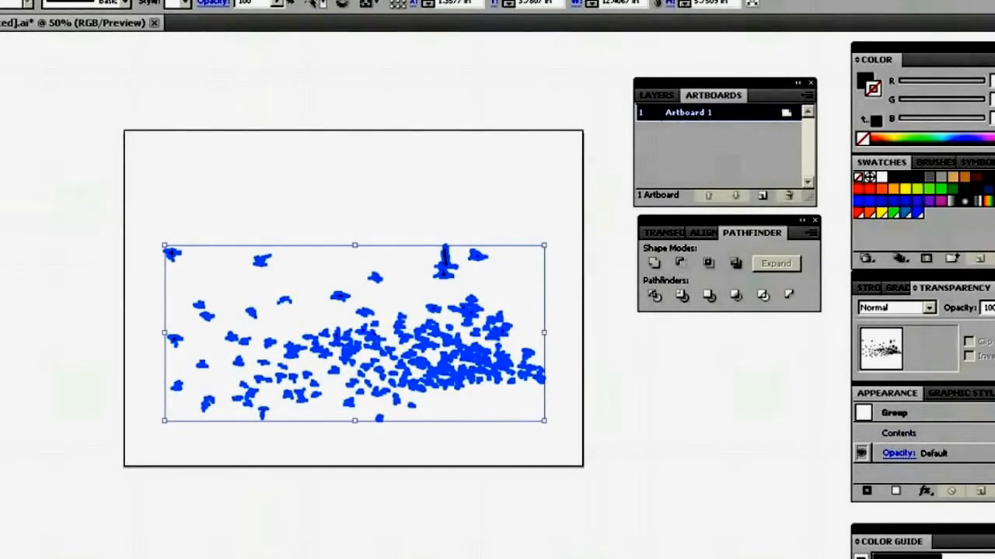
key(Delete)
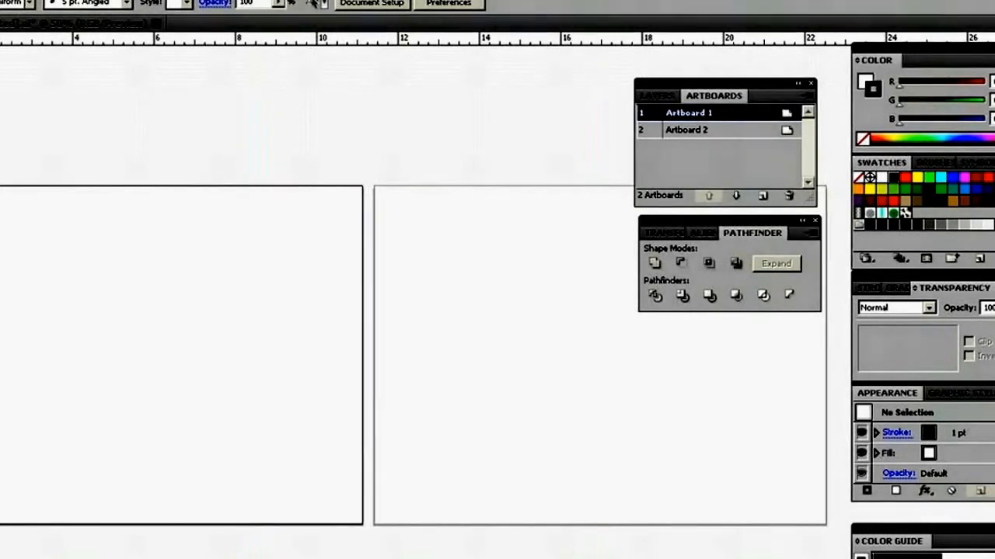
key(ctrl+v)
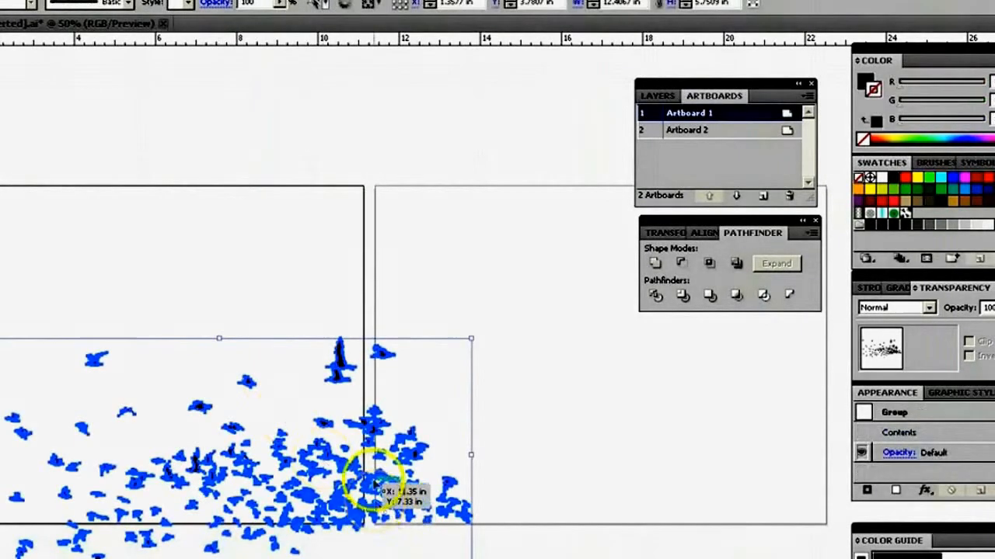
Step: Scale the flock group down to about 8.7 × 4.0 in and position it inside Artboard 1
drag(375, 486, 246, 349)
drag(360, 327, 210, 329)
click(101, 334)
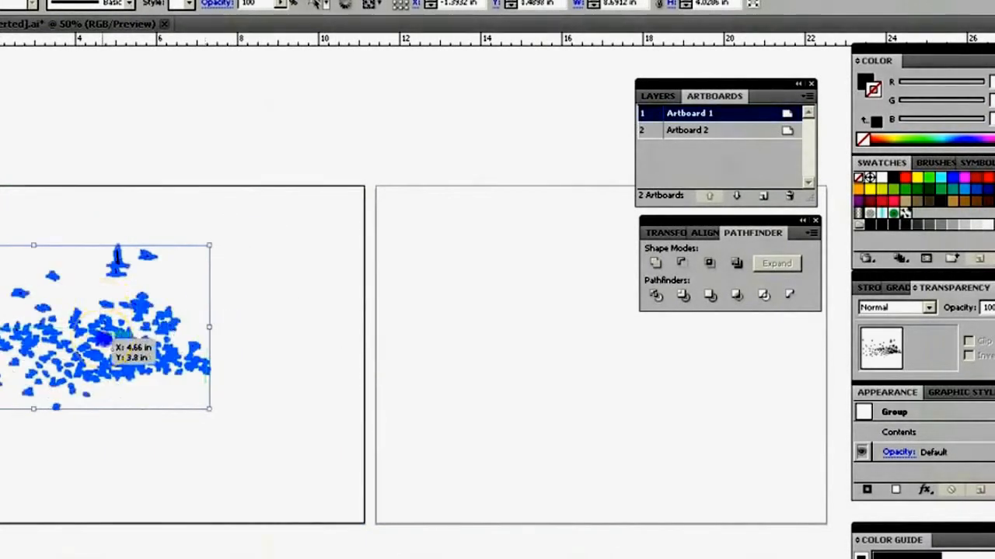
drag(100, 334, 226, 339)
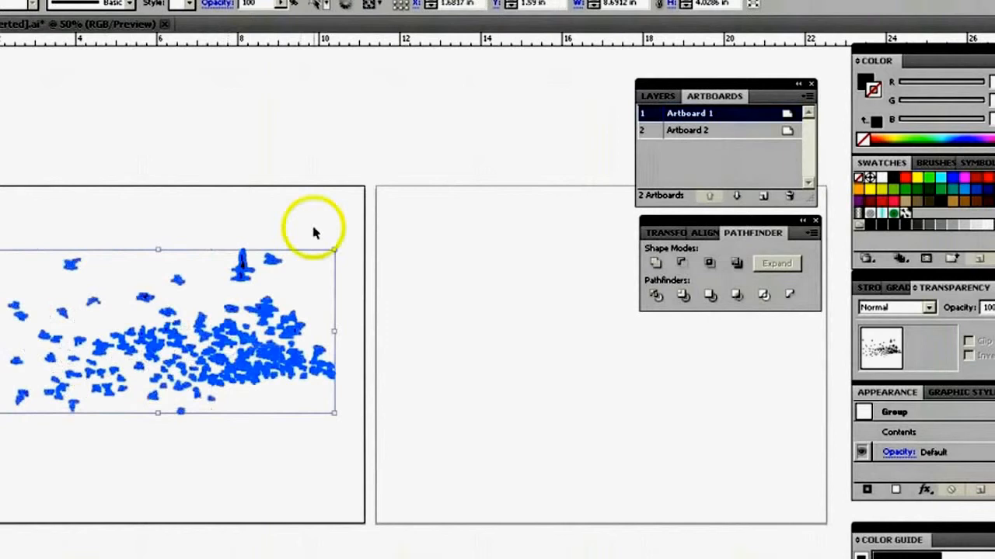
click(315, 233)
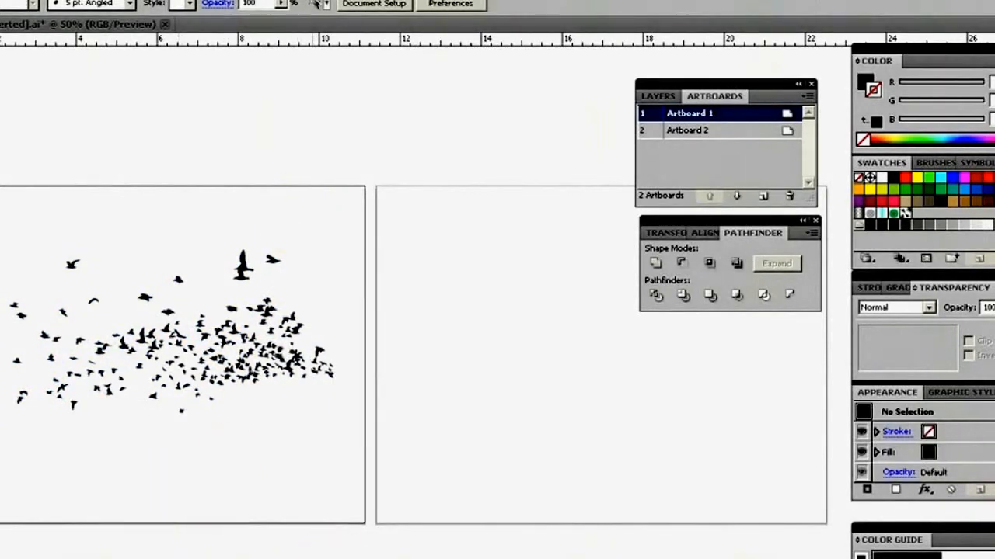
Step: Create a text area about 9.8 × 5.6 in on Artboard 2 and enter SOLO in it
scroll(424, 310, right, 2)
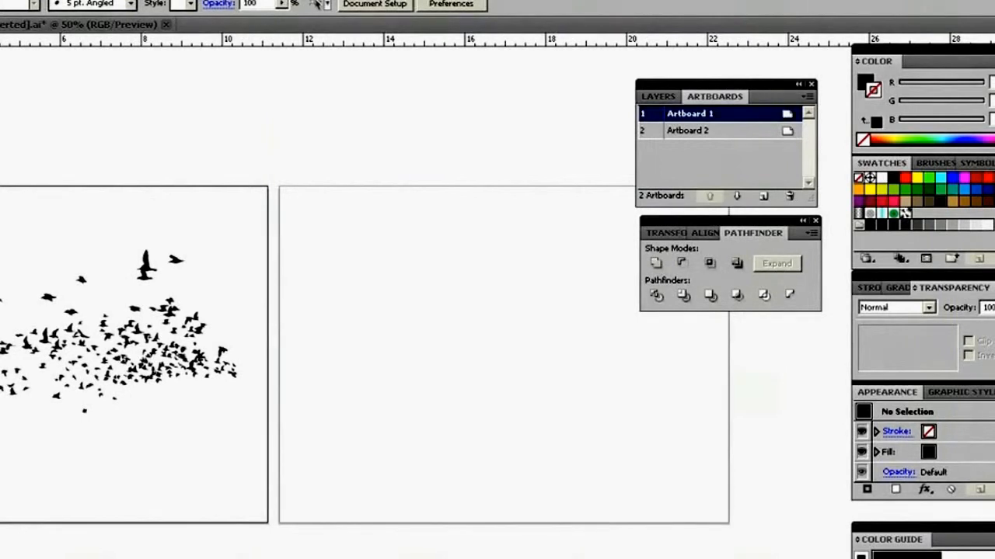
key(t)
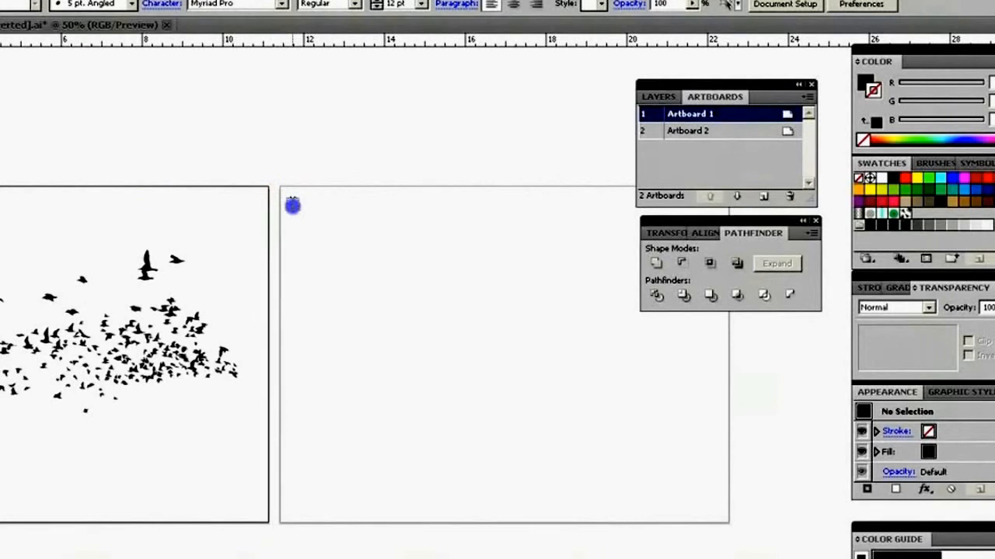
drag(292, 204, 689, 428)
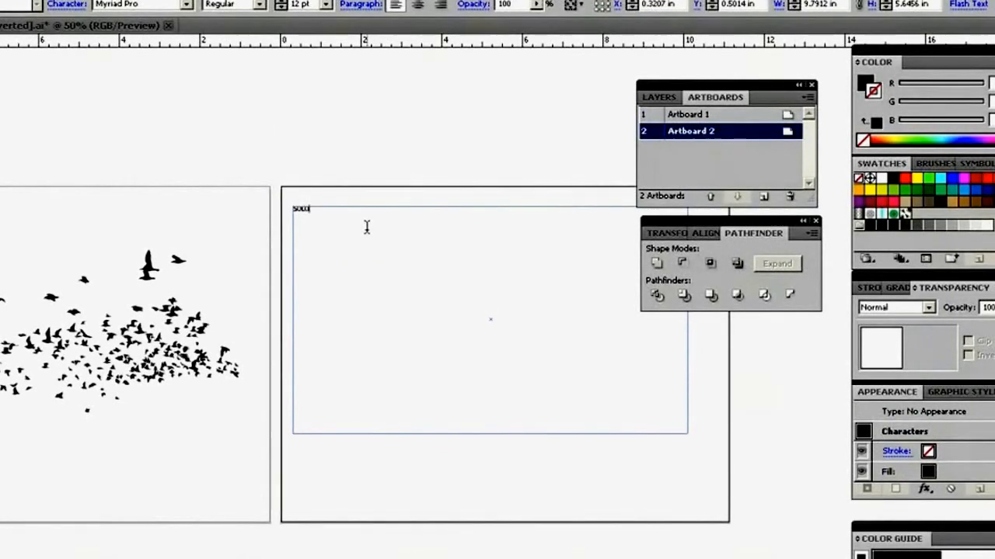
Step: Format the word SOLO as 60 pt Myriad Pro Bold
click(314, 208)
drag(314, 209, 271, 210)
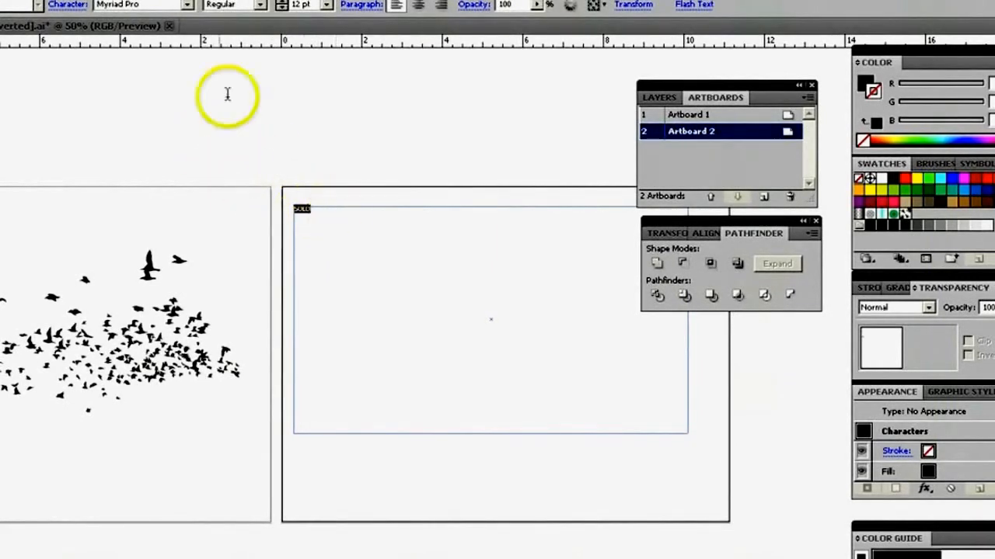
click(327, 5)
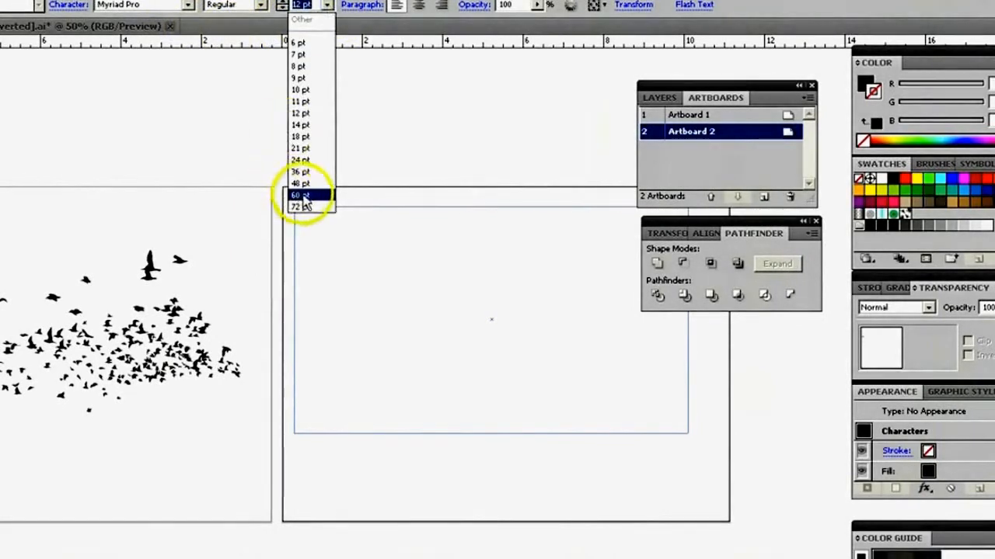
click(299, 195)
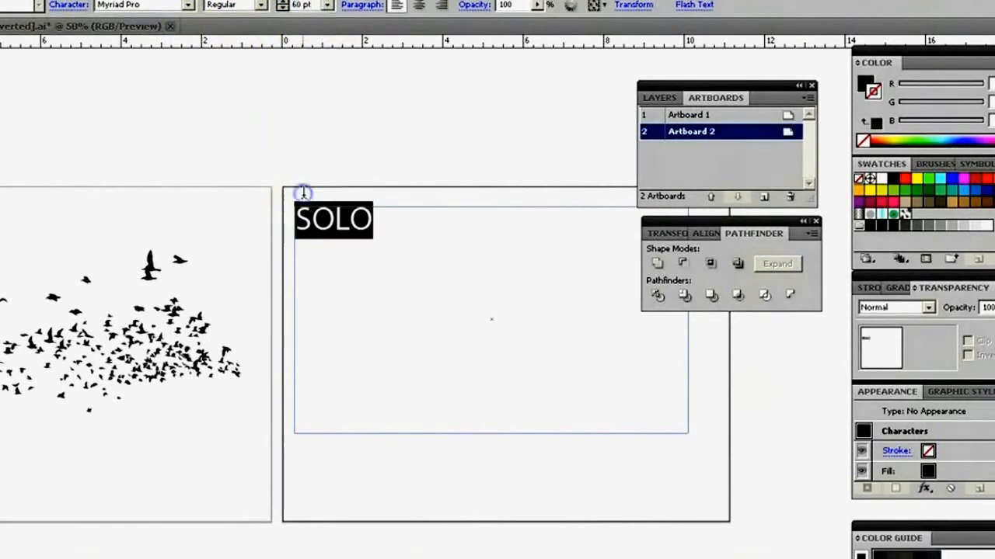
click(261, 6)
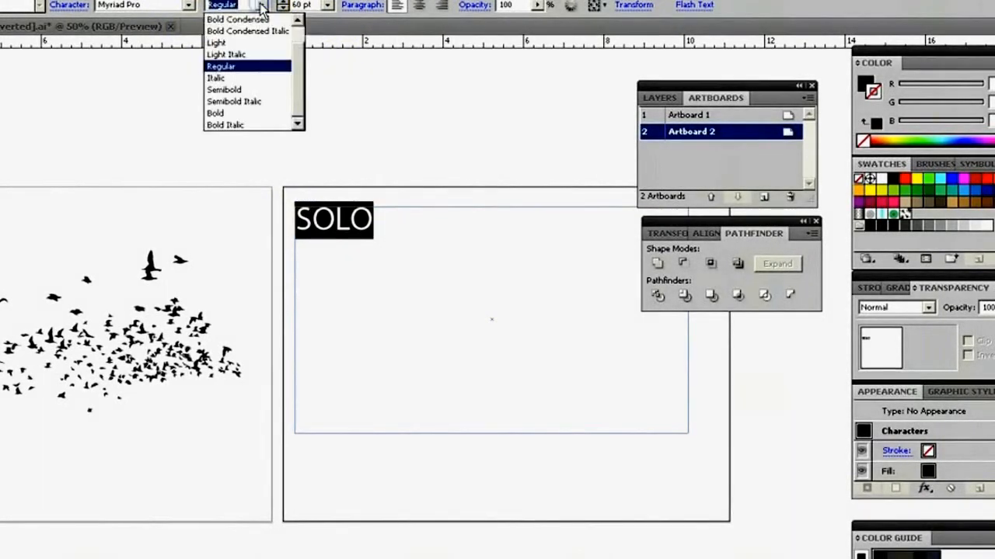
click(231, 114)
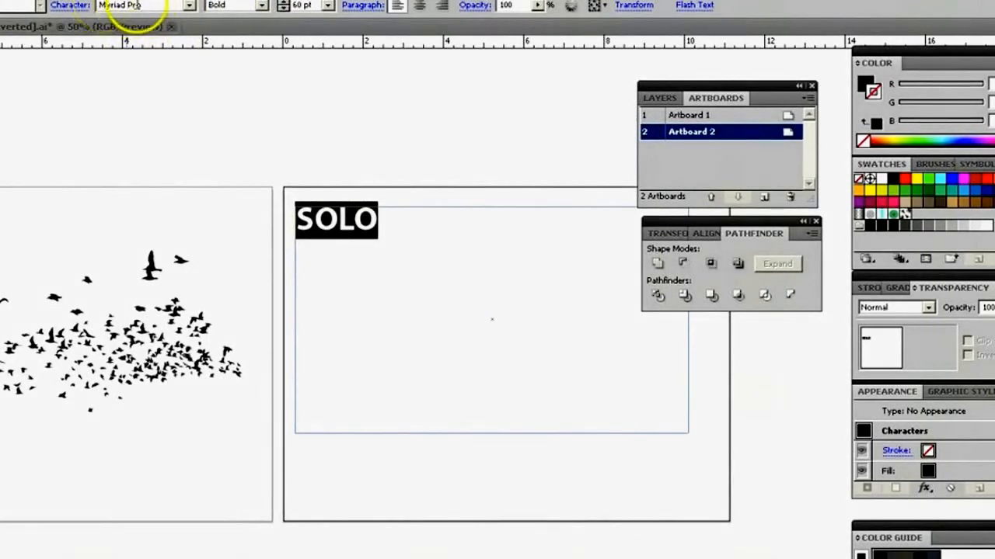
Step: Try looser and tighter tracking on the word SOLO, ending with the letters tightly overlapping
click(383, 216)
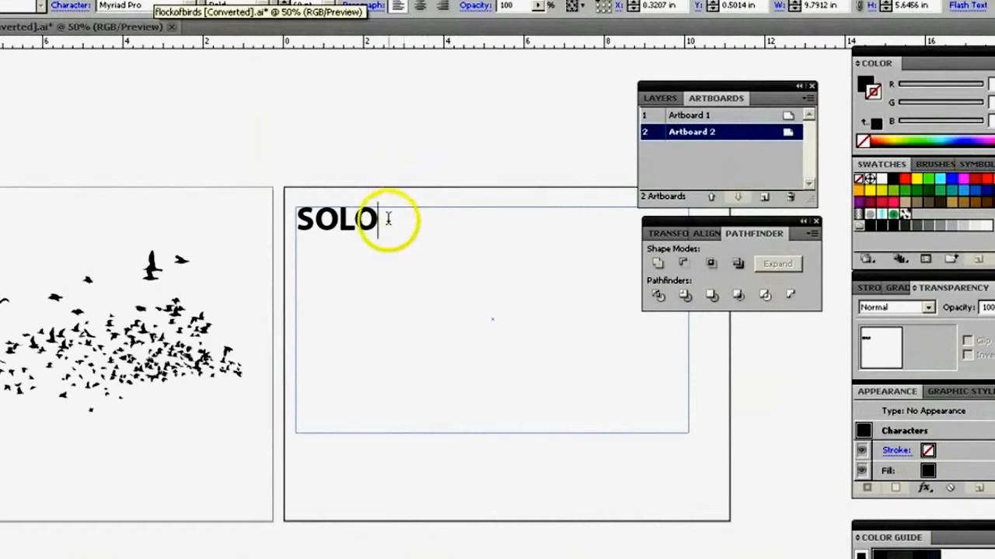
drag(380, 220, 290, 212)
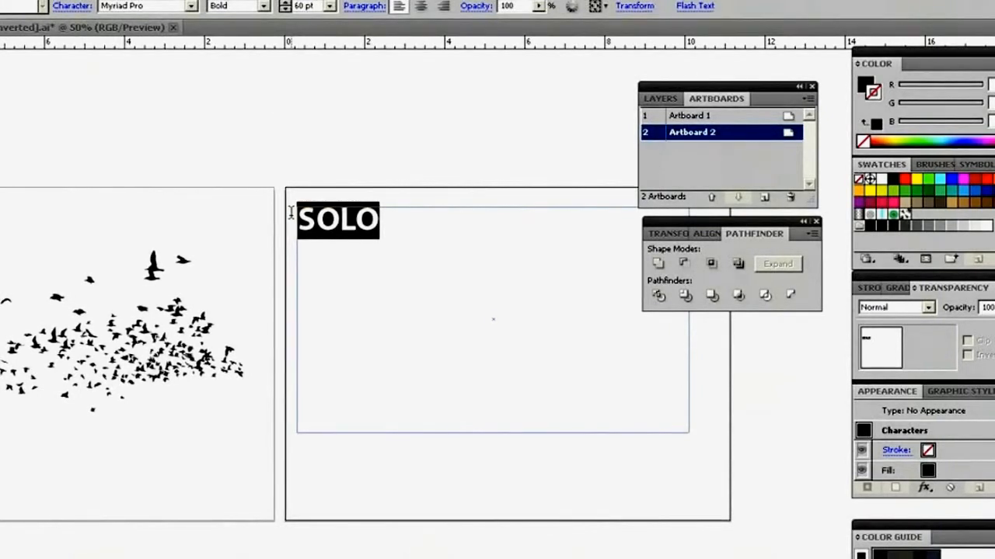
key(alt+Left)
key(alt+Left)
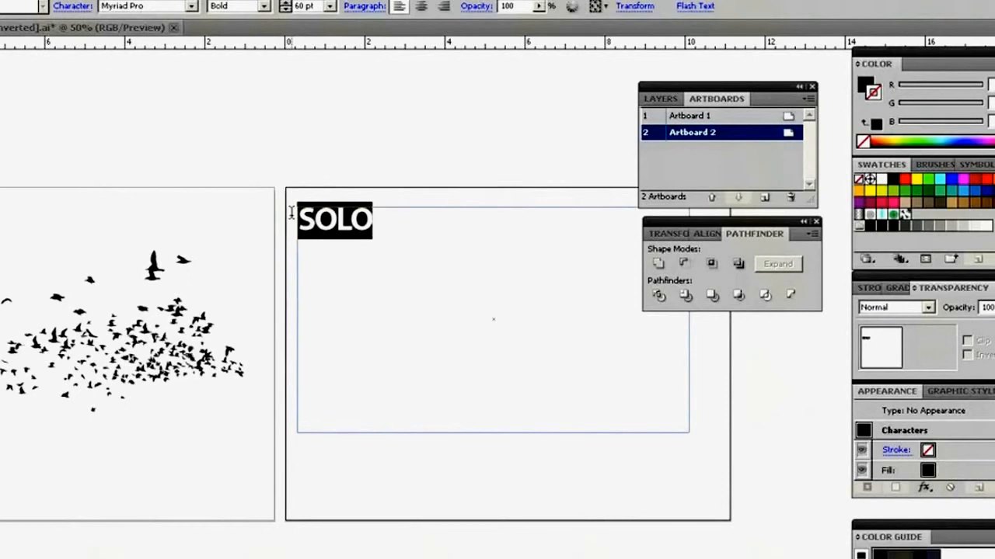
key(alt+Right)
key(alt+Right)
key(alt+Right)
key(alt+Right)
key(alt+Right)
key(alt+Right)
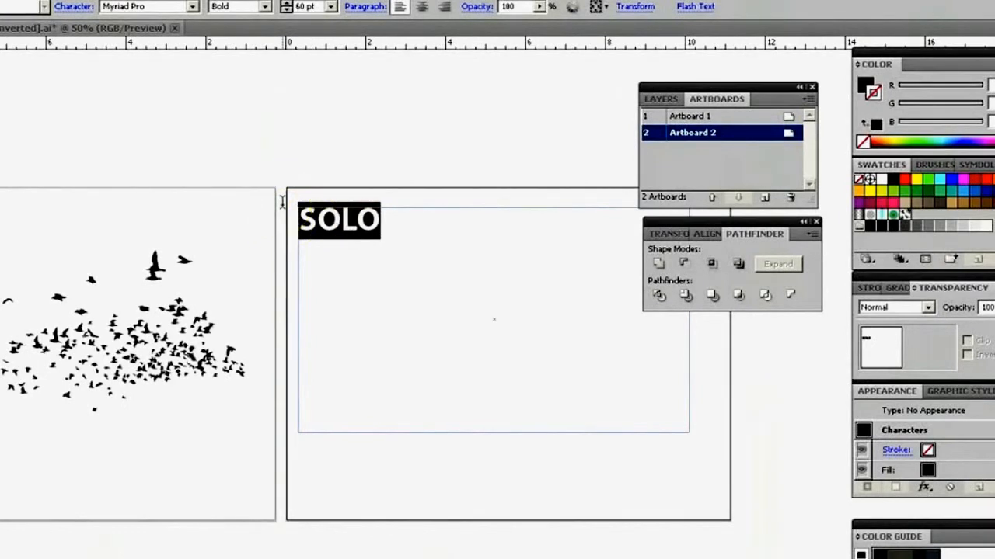
key(alt+Right)
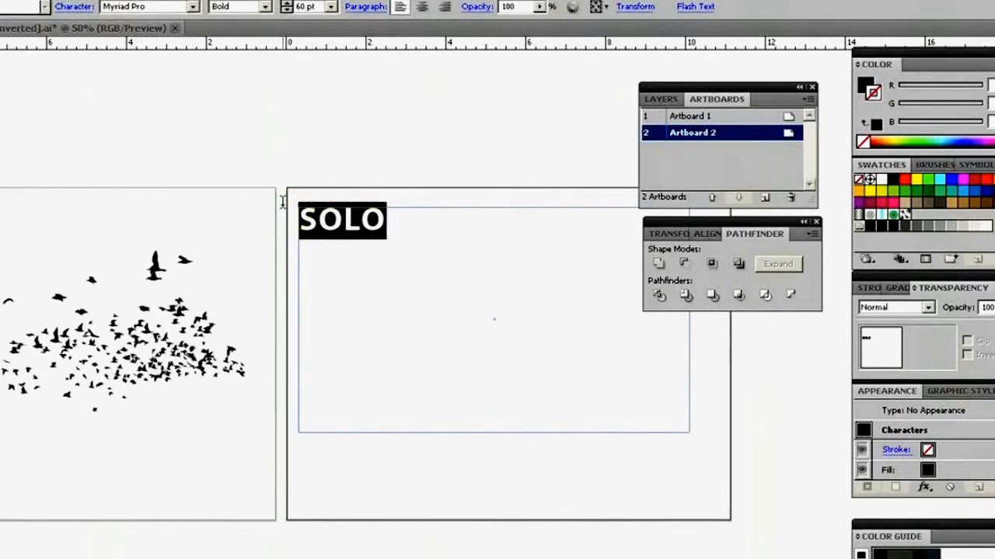
key(alt+Left)
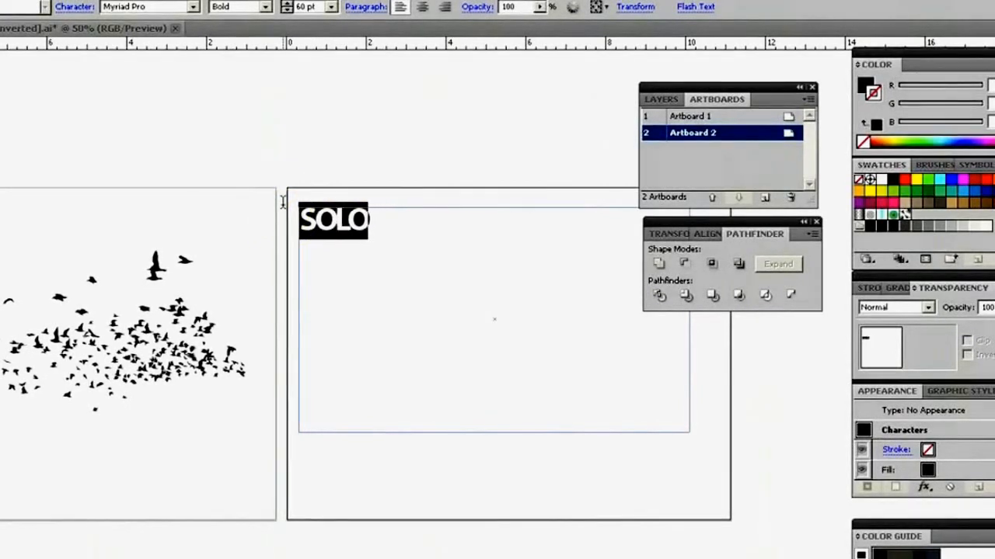
key(alt+Left)
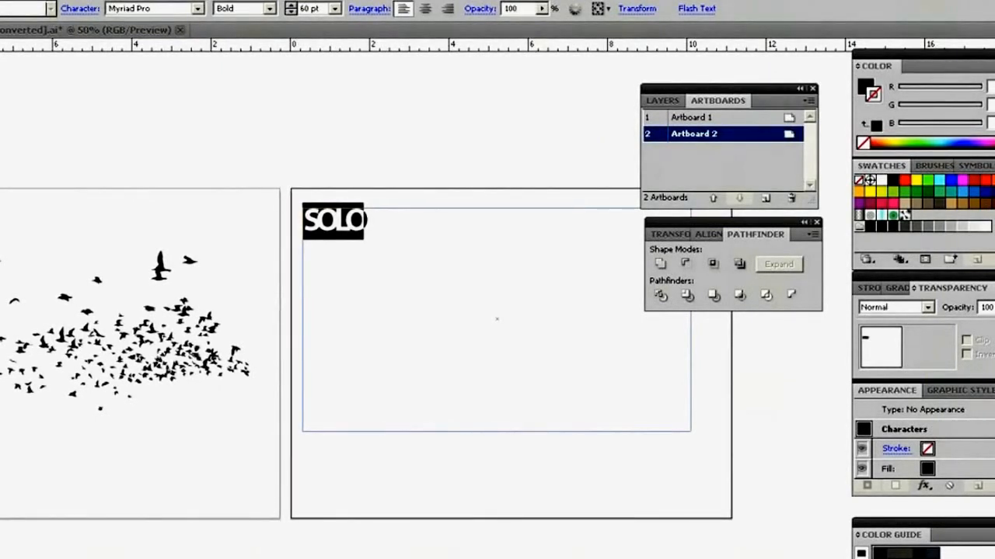
Step: Select the SOLO text as an object and convert it to outlines
key(alt+t)
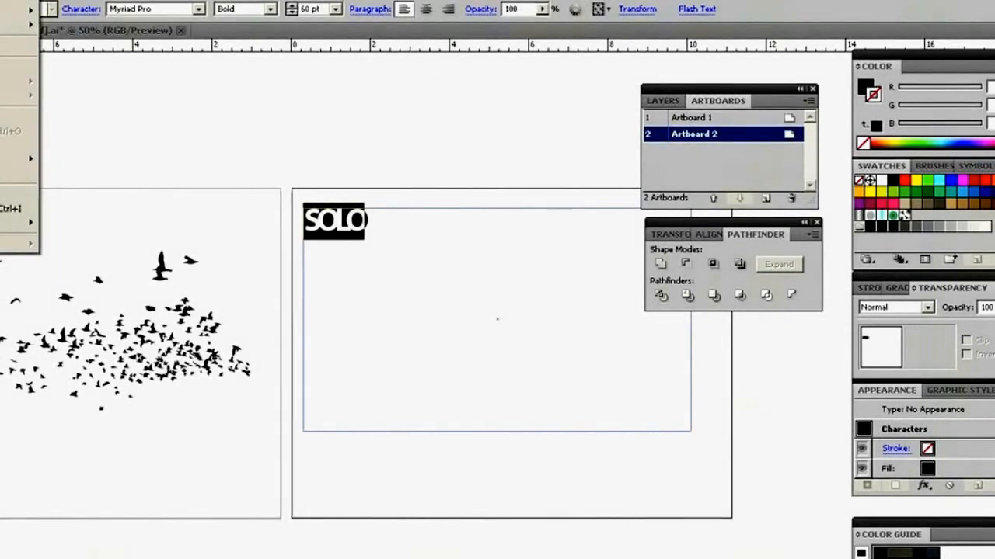
click(246, 216)
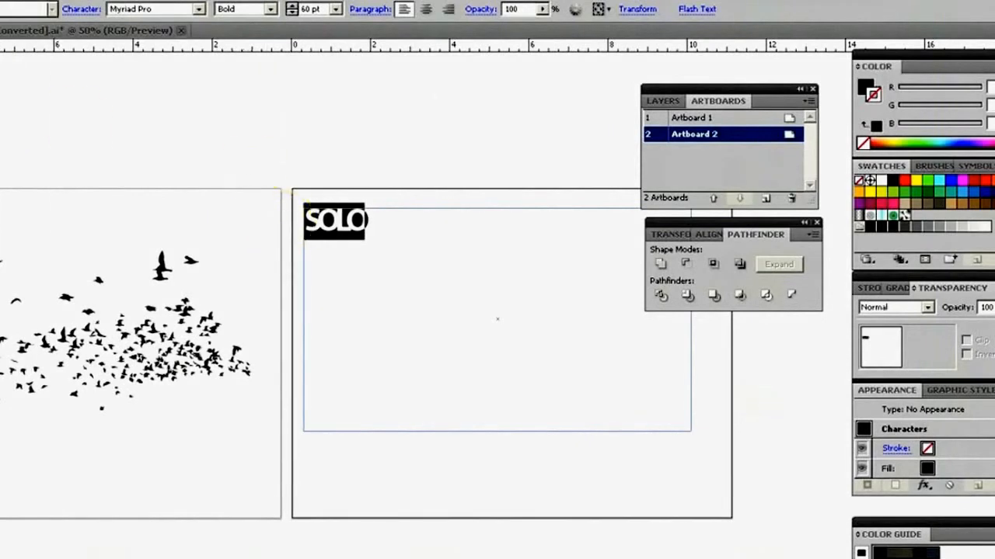
click(313, 200)
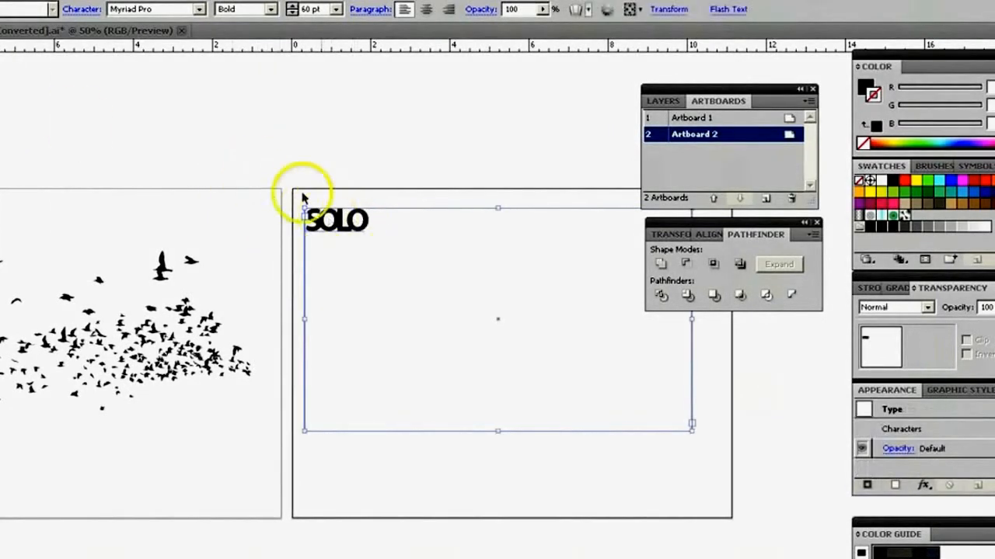
click(305, 182)
click(334, 225)
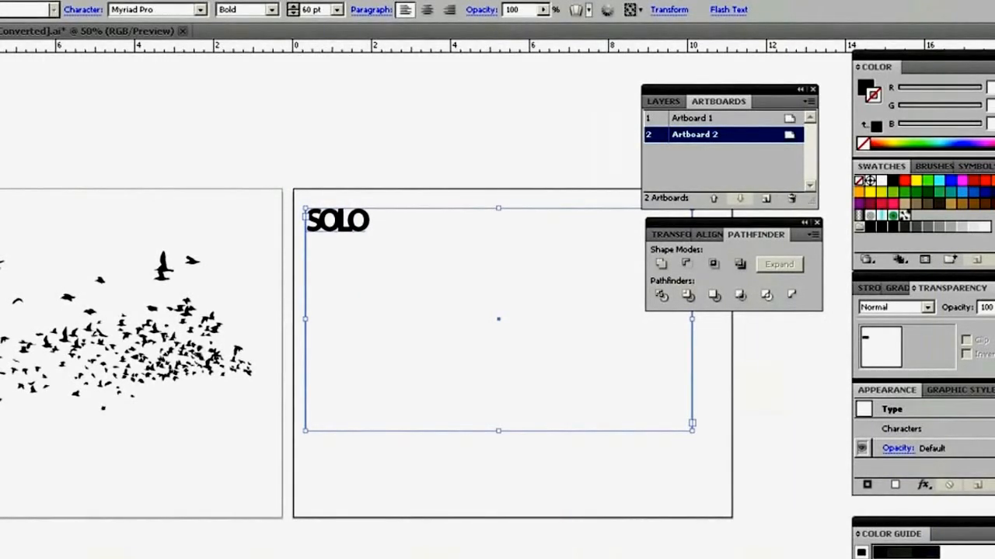
click(1, 2)
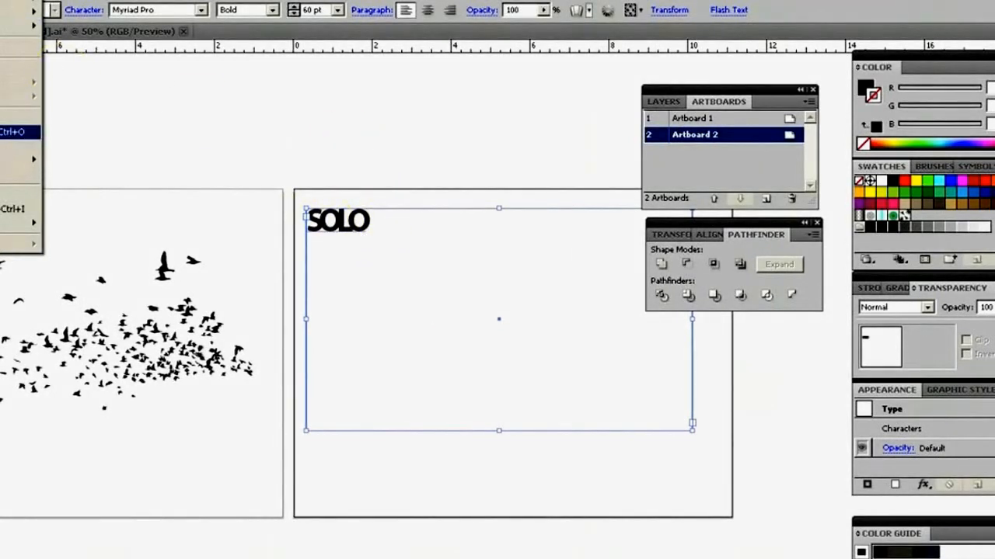
click(12, 132)
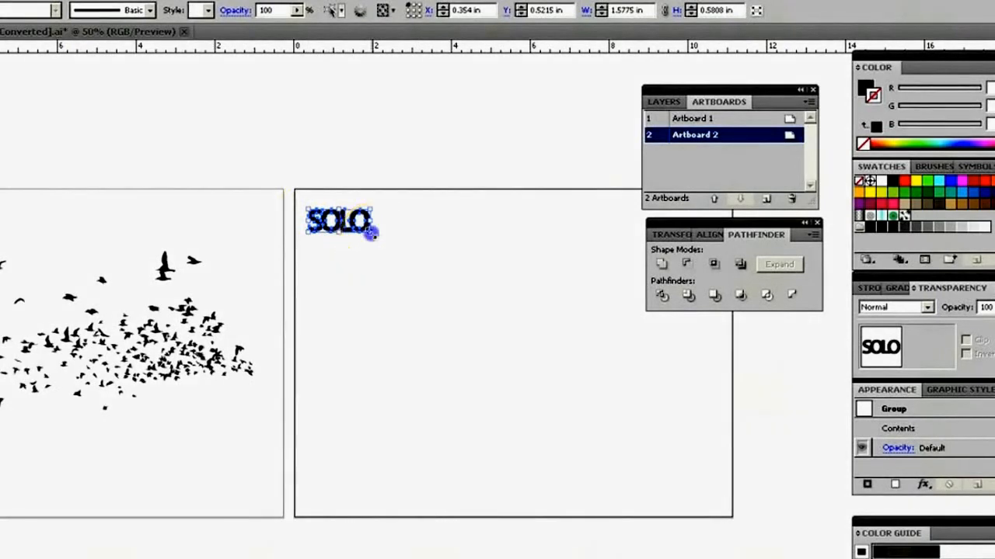
Step: Enlarge the outlined SOLO lettering proportionally to about 8.8 × 3.2 in and center it on Artboard 2
drag(373, 233, 655, 391)
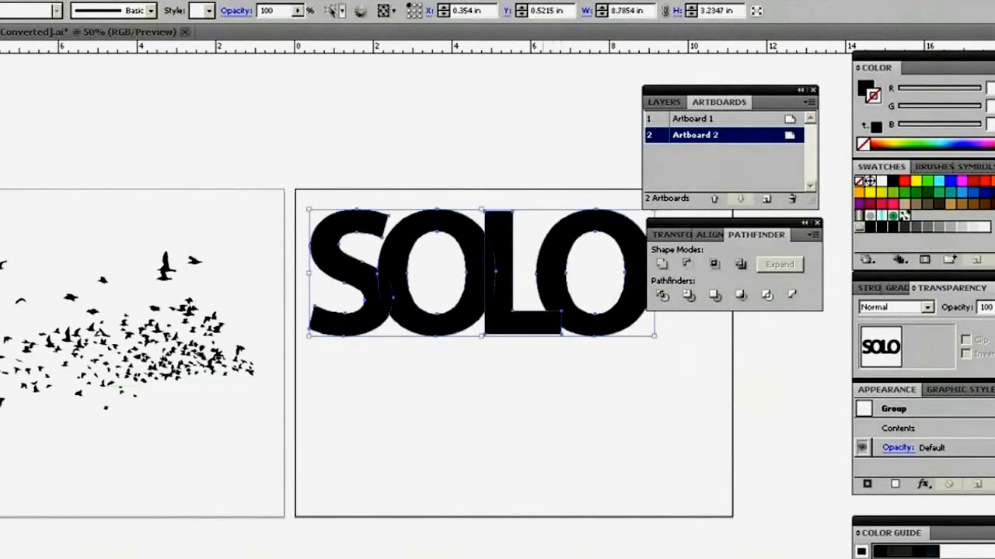
drag(398, 279, 263, 359)
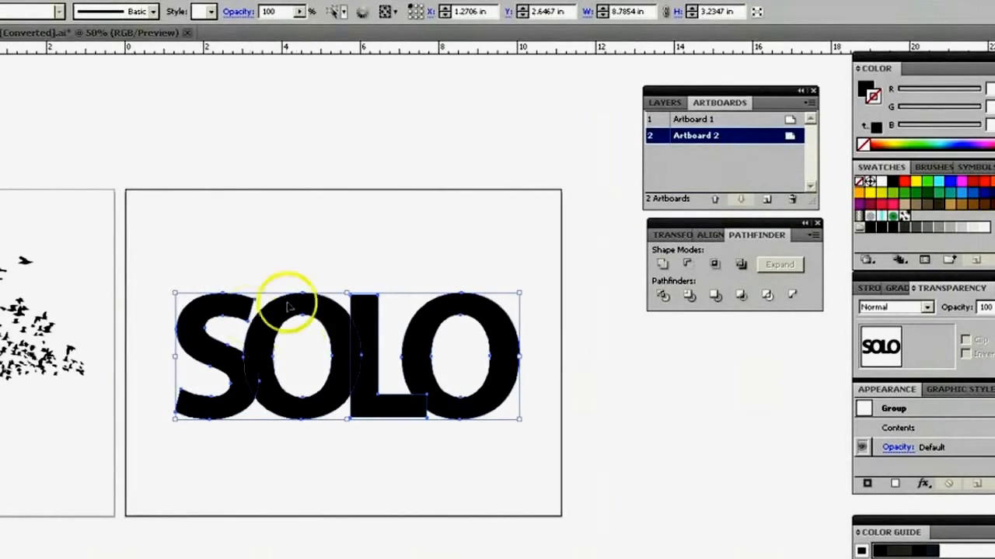
click(274, 268)
click(225, 308)
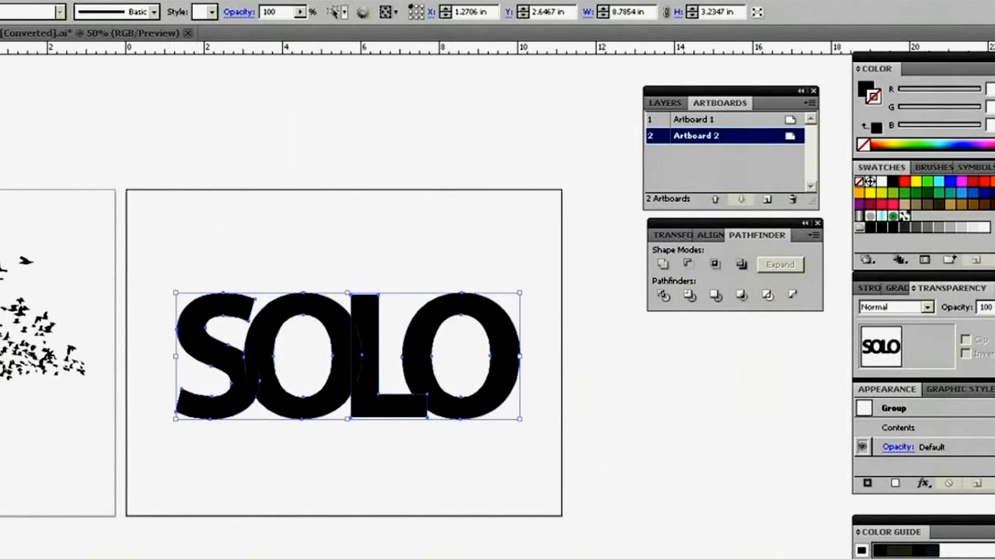
click(173, 267)
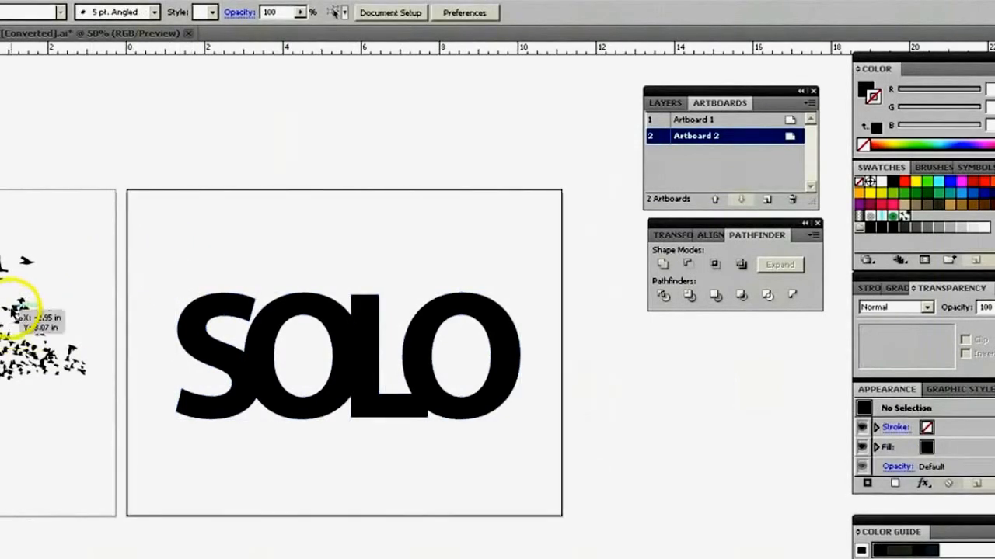
Step: Move the flock over the SOLO lettering on Artboard 2 and enlarge it to about 10.9 × 5.1 in
drag(22, 314, 423, 319)
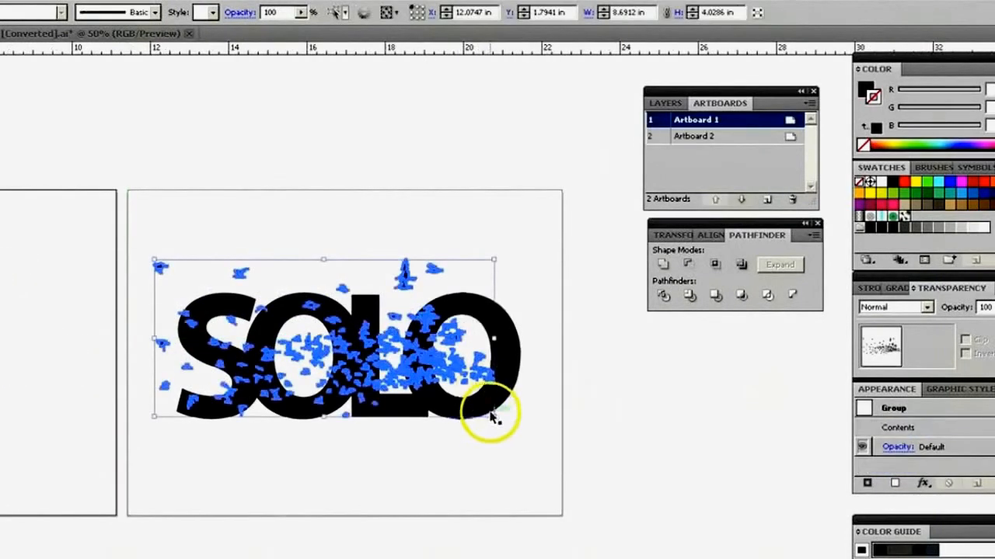
drag(495, 417, 528, 448)
drag(311, 355, 287, 326)
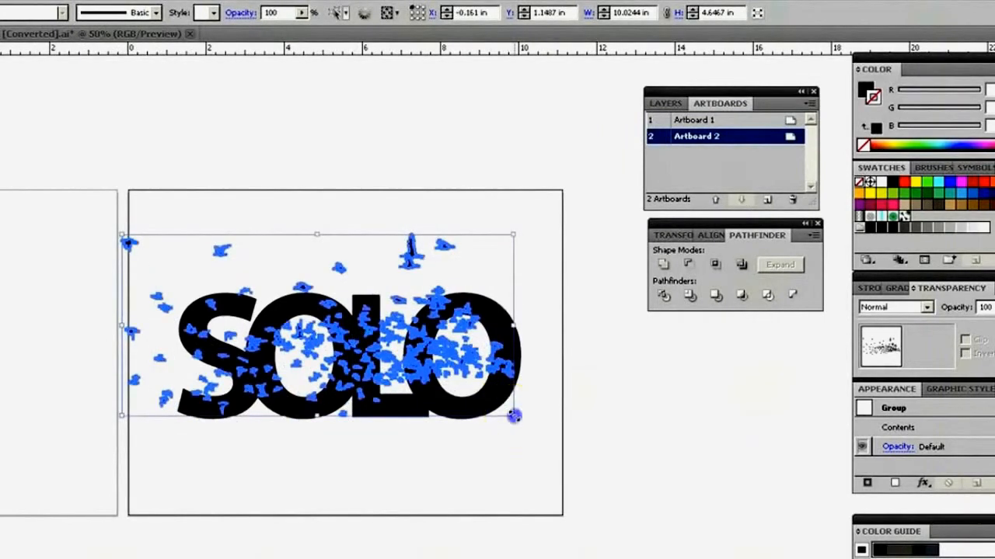
drag(515, 417, 550, 456)
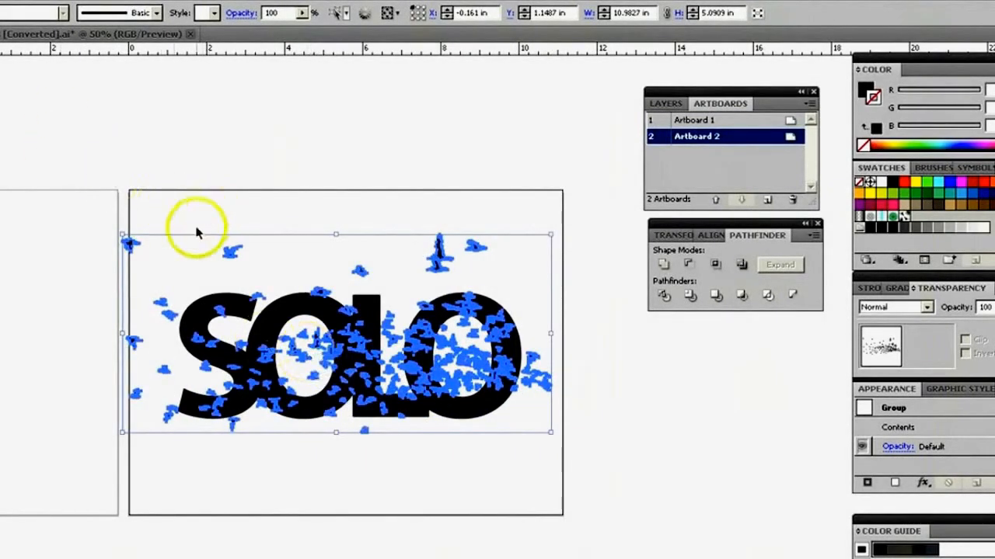
mouse_move(121, 233)
mouse_down()
mouse_move(128, 204)
mouse_move(147, 251)
mouse_move(133, 248)
mouse_up()
drag(550, 431, 581, 449)
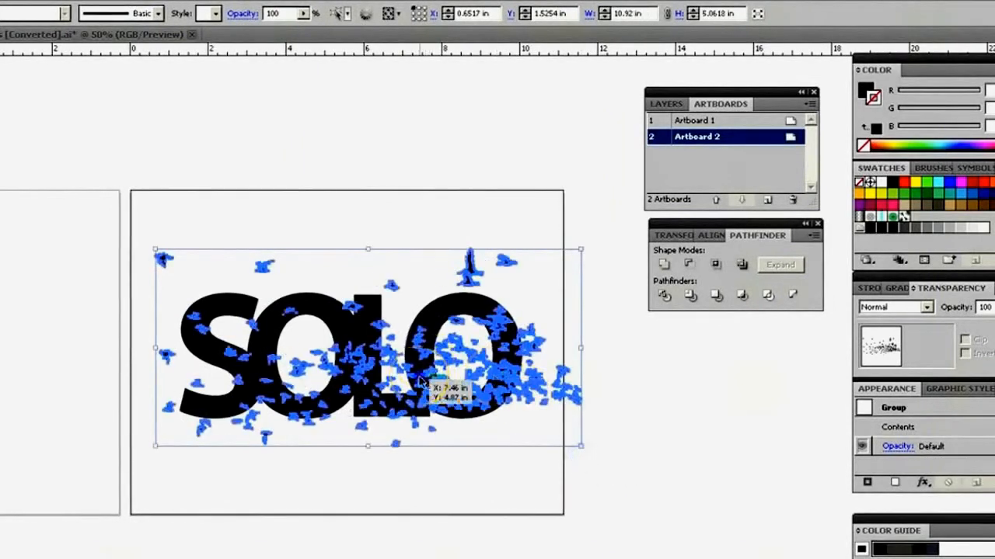
drag(419, 383, 392, 364)
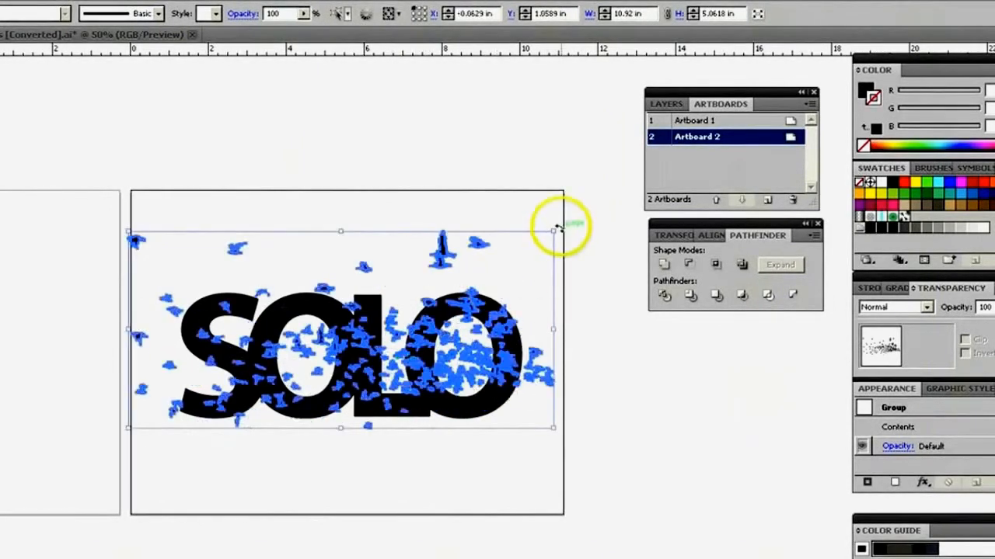
Step: Rotate the flock slightly clockwise so it slopes down to the right, and reposition it over the SOLO lettering
drag(560, 226, 569, 268)
drag(467, 394, 478, 419)
click(633, 347)
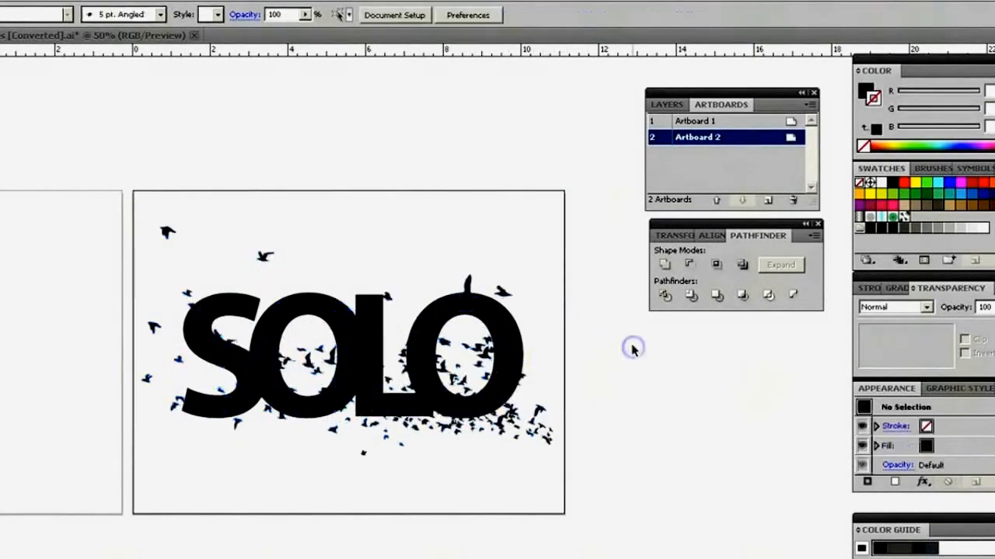
mouse_move(517, 435)
mouse_down()
mouse_move(524, 429)
mouse_move(510, 429)
mouse_up()
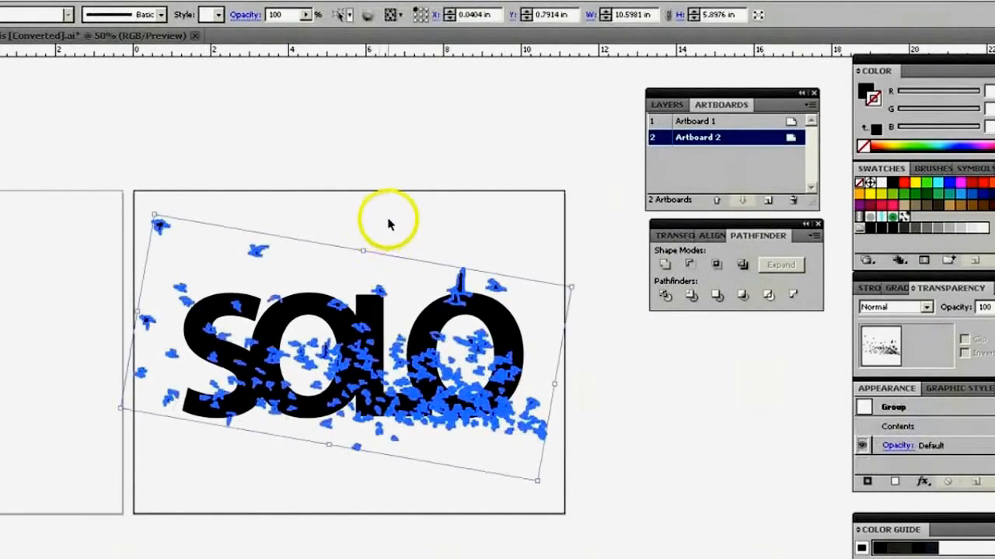
Step: Bring the flock of birds to the front, above the SOLO lettering on Artboard 2
click(381, 236)
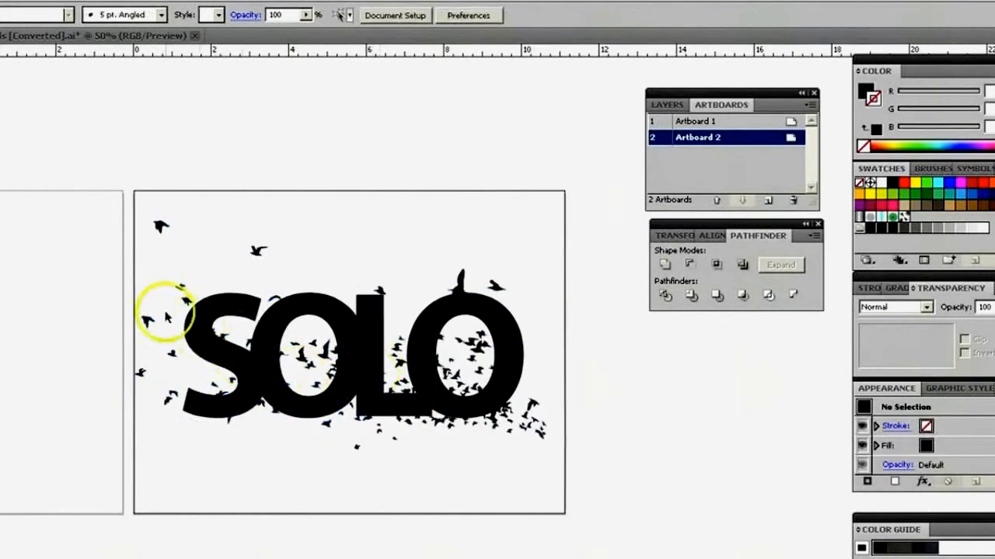
click(161, 227)
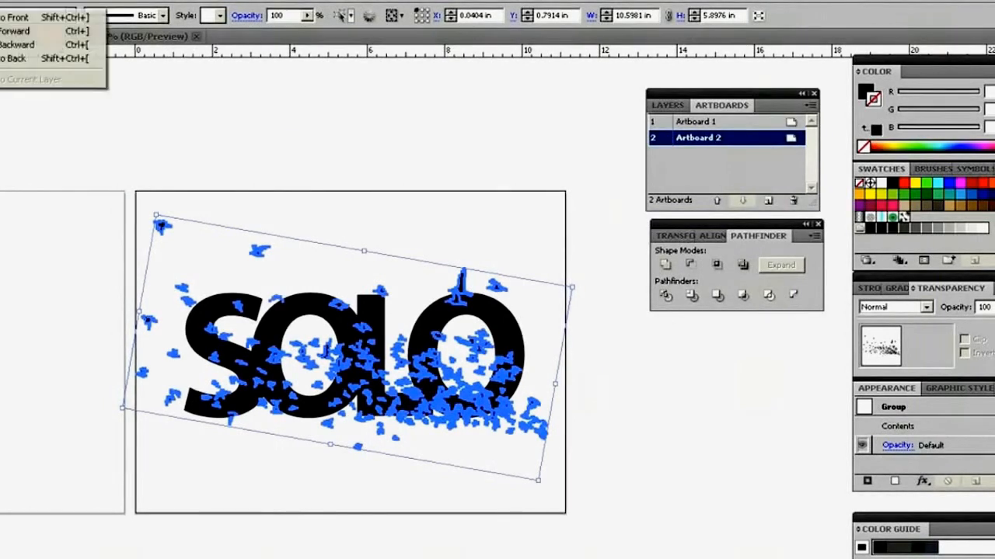
click(12, 16)
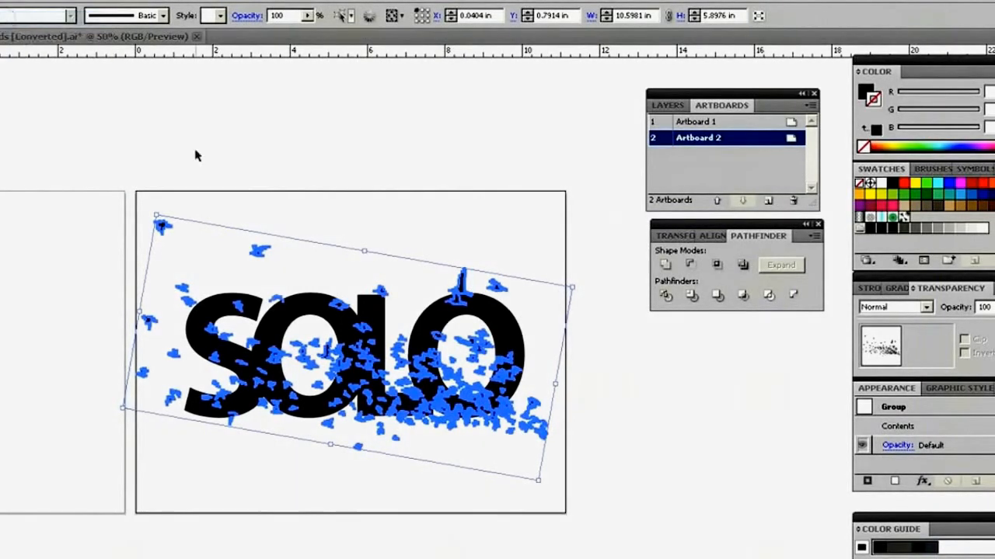
click(331, 225)
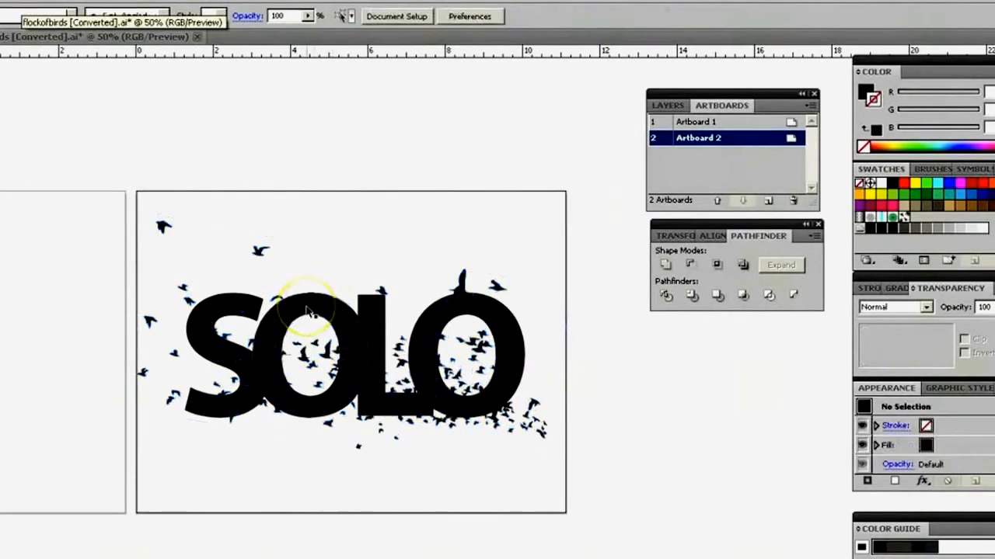
Step: Combine the SOLO lettering and the flock into one compound path so the overlapping birds are cut out of the letters
click(308, 311)
click(257, 250)
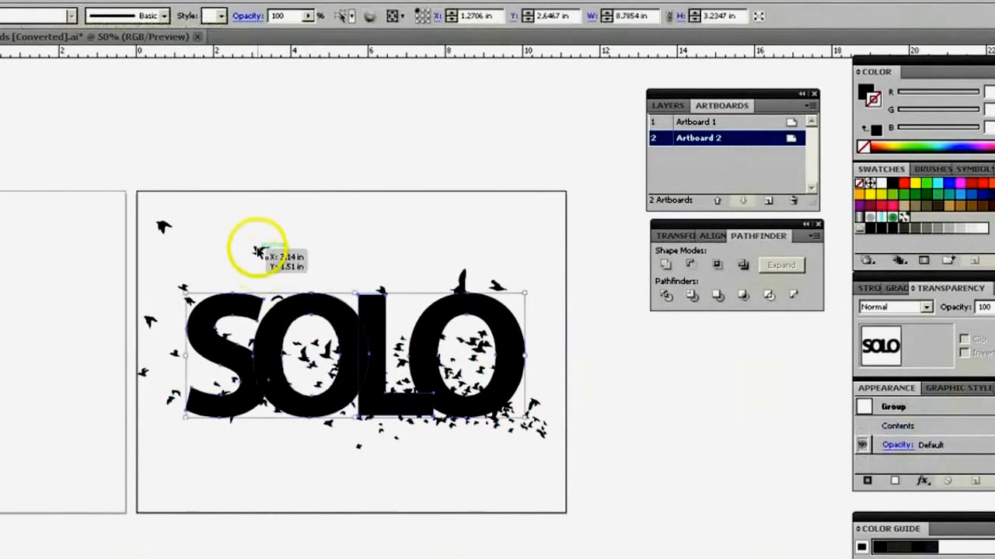
shift+click(256, 250)
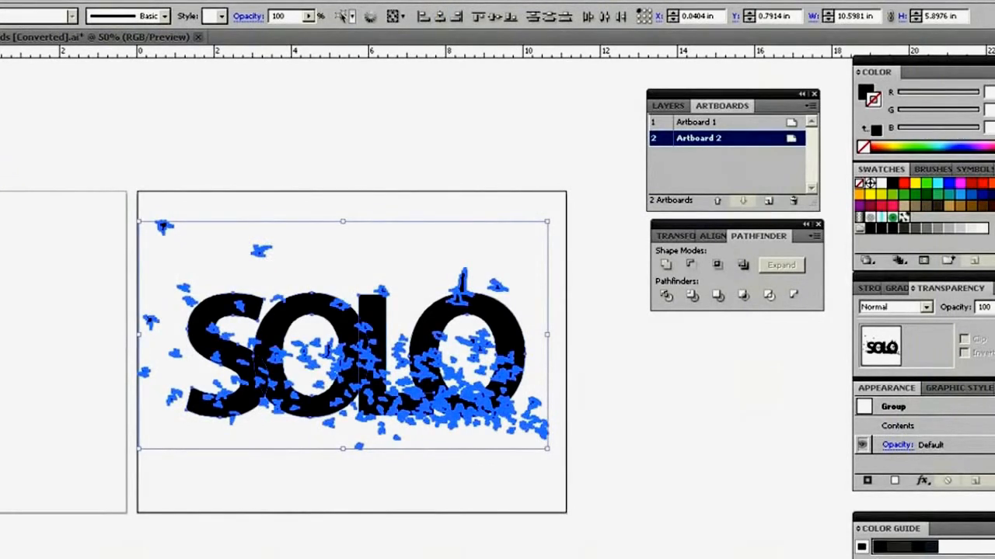
mouse_move(0, 368)
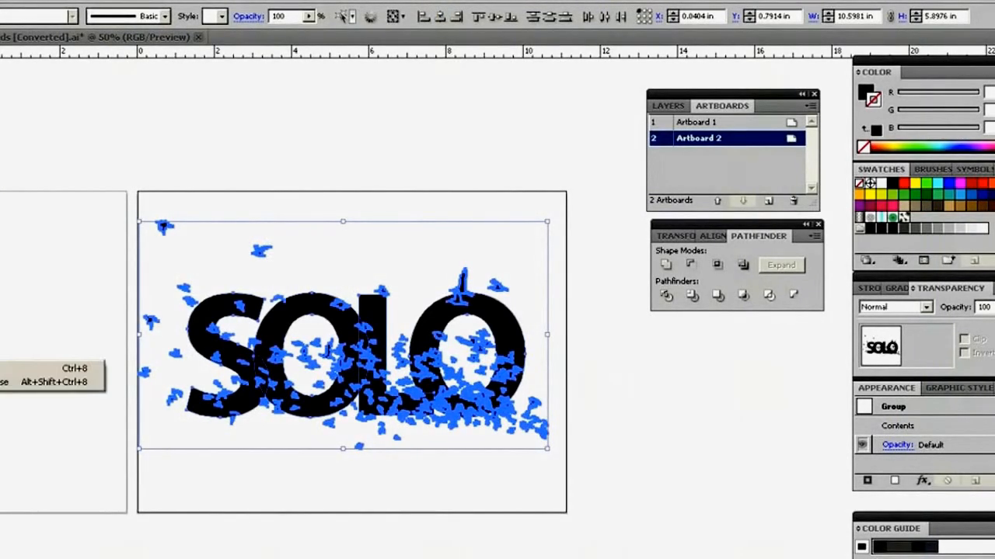
click(2, 370)
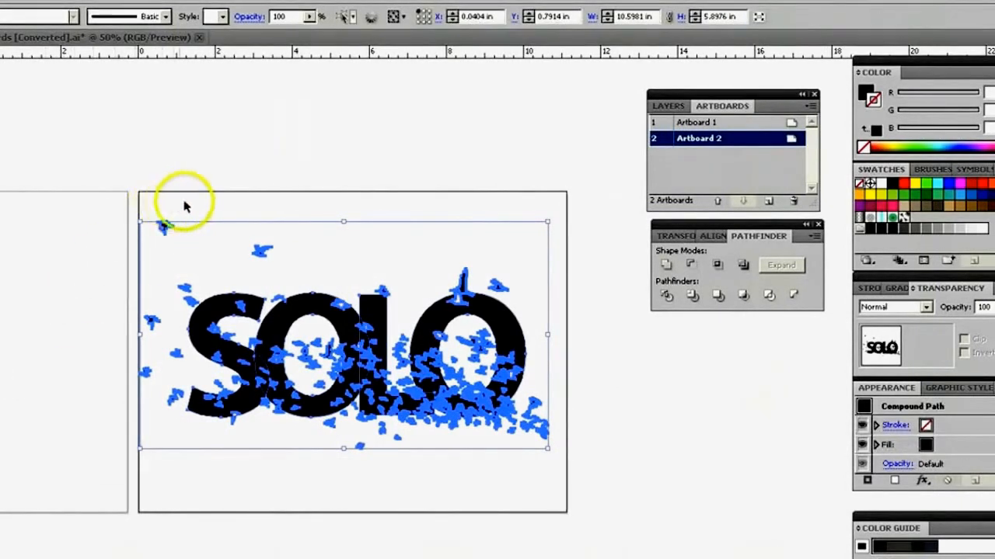
click(296, 212)
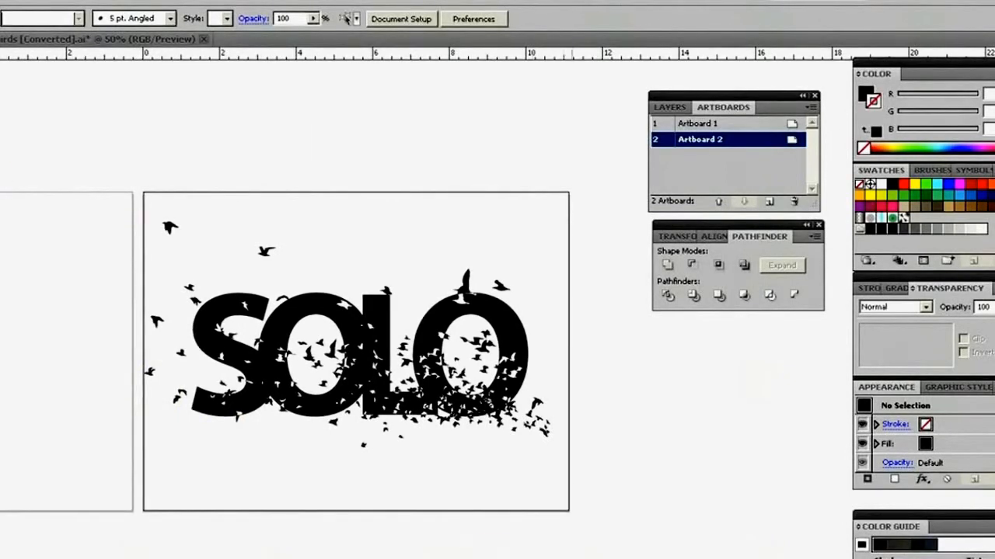
Step: Place the abre_tus_ojos_1024x768 image, shift it towards Artboard 1 and embed it in the document
scroll(356, 351, left, 5)
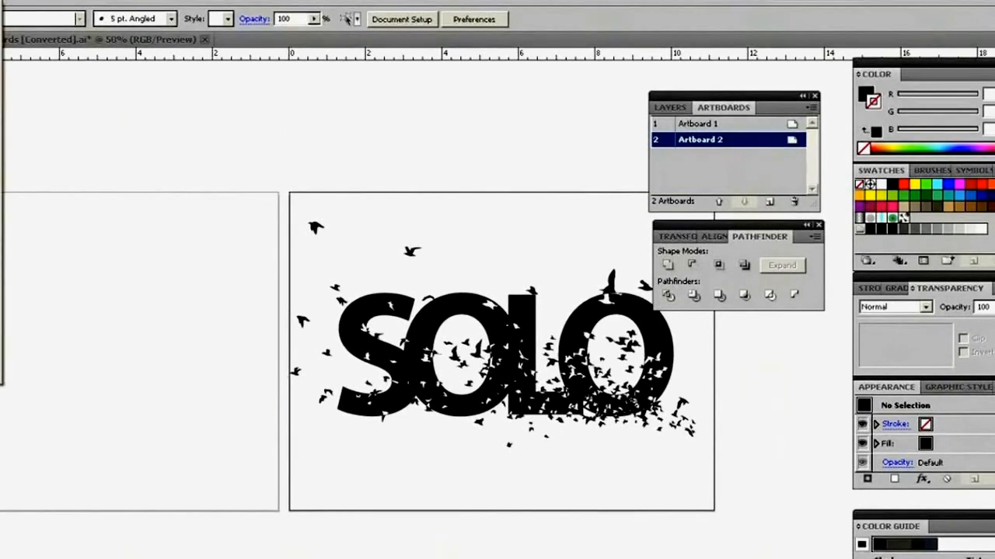
click(0, 232)
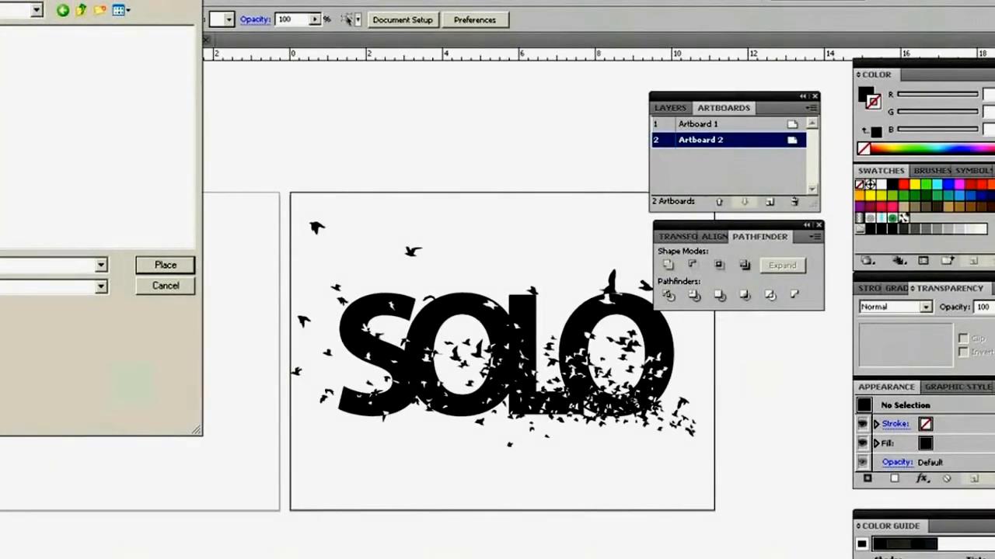
click(129, 11)
click(140, 27)
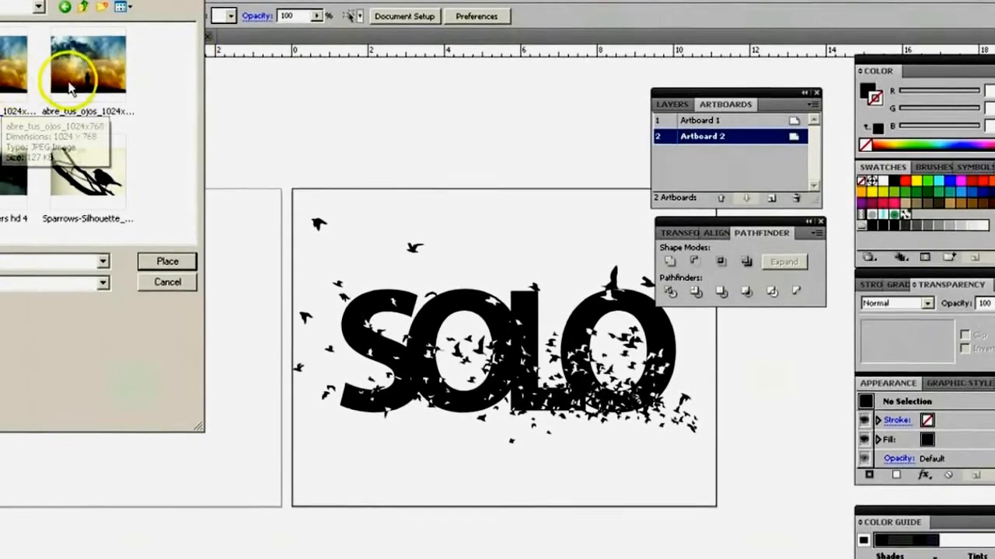
double_click(68, 84)
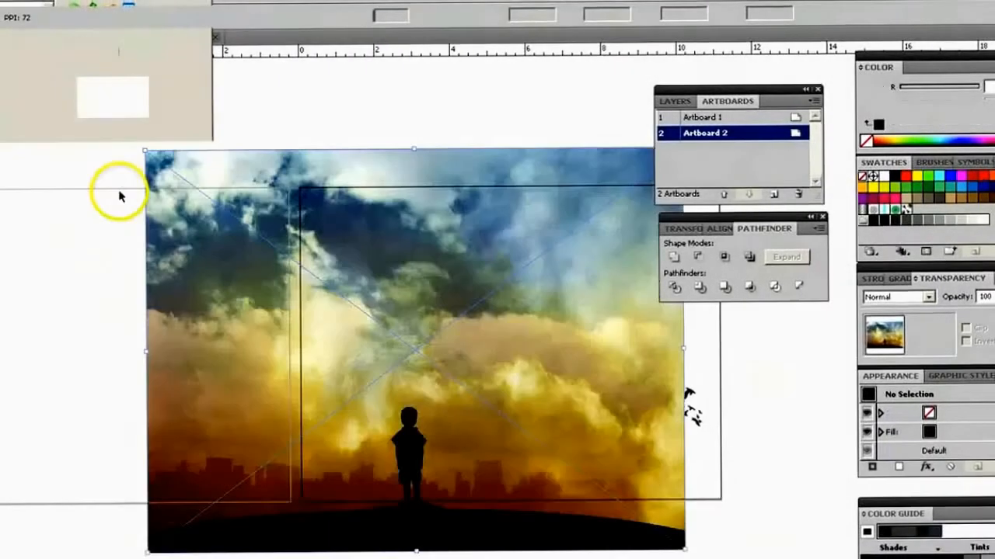
drag(451, 310, 207, 289)
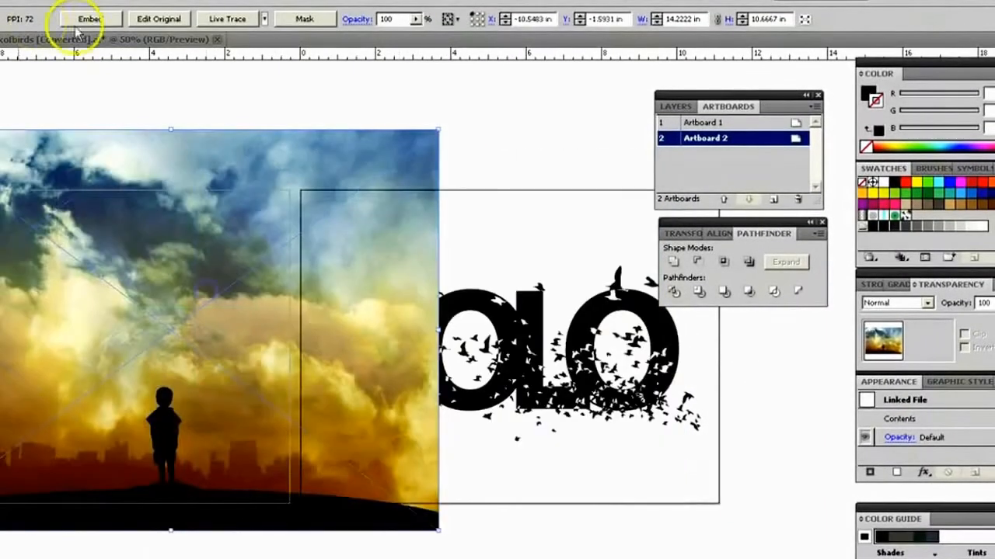
click(94, 20)
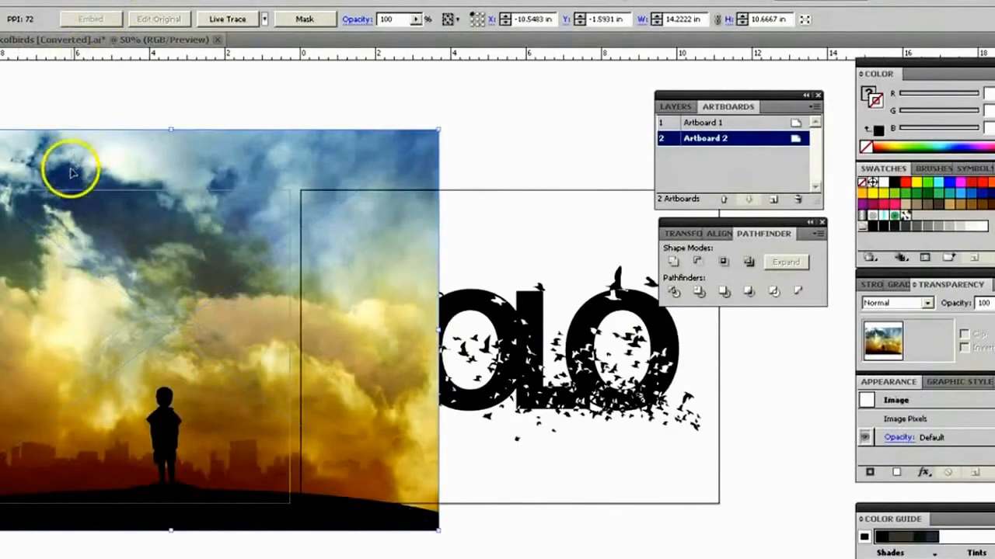
Step: Shrink the embedded image proportionally to about 10.3 × 7.7 in and center it on Artboard 1
drag(171, 127, 166, 240)
drag(240, 311, 159, 262)
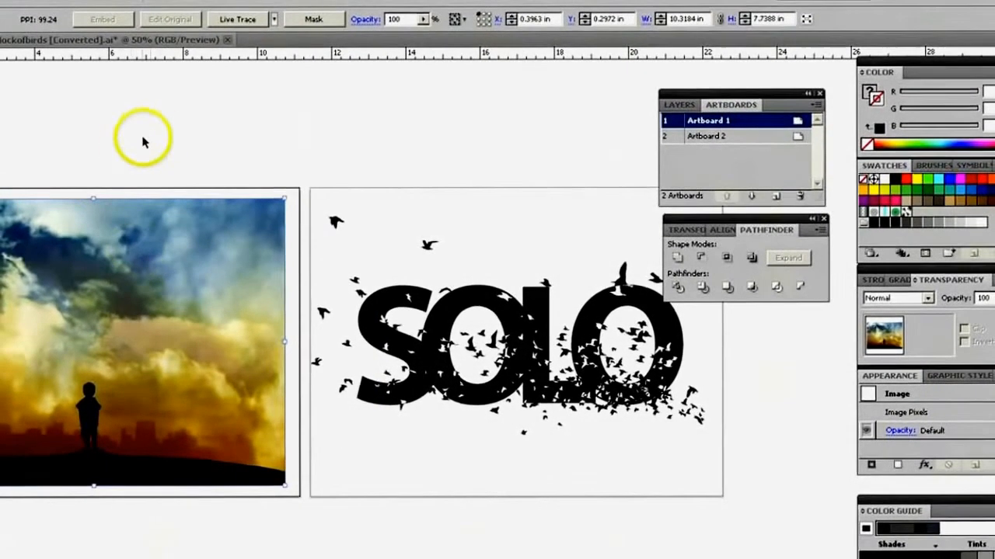
click(130, 136)
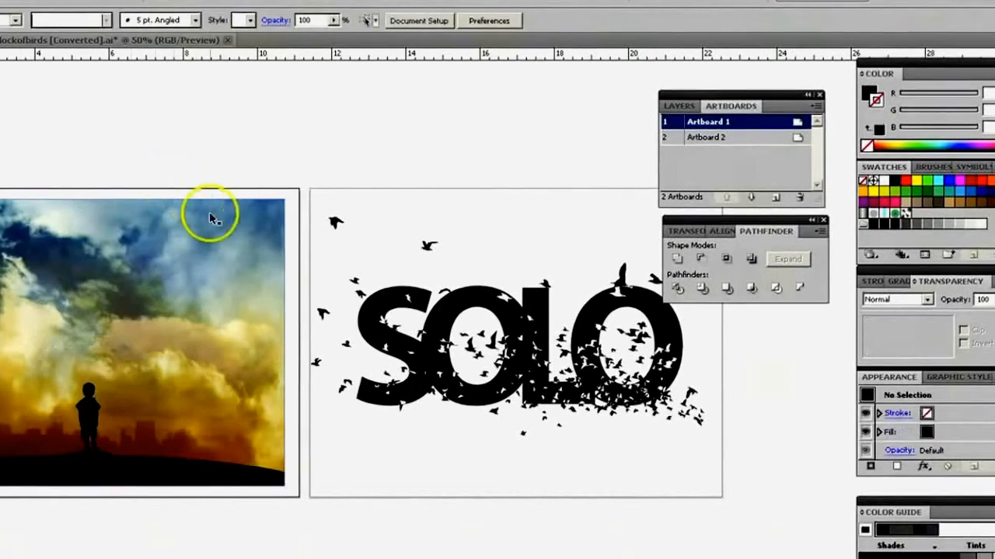
Step: Move the SOLO compound path onto Artboard 1, shrink it to about 5.6 × 3.1 in and position it above the boy
click(405, 300)
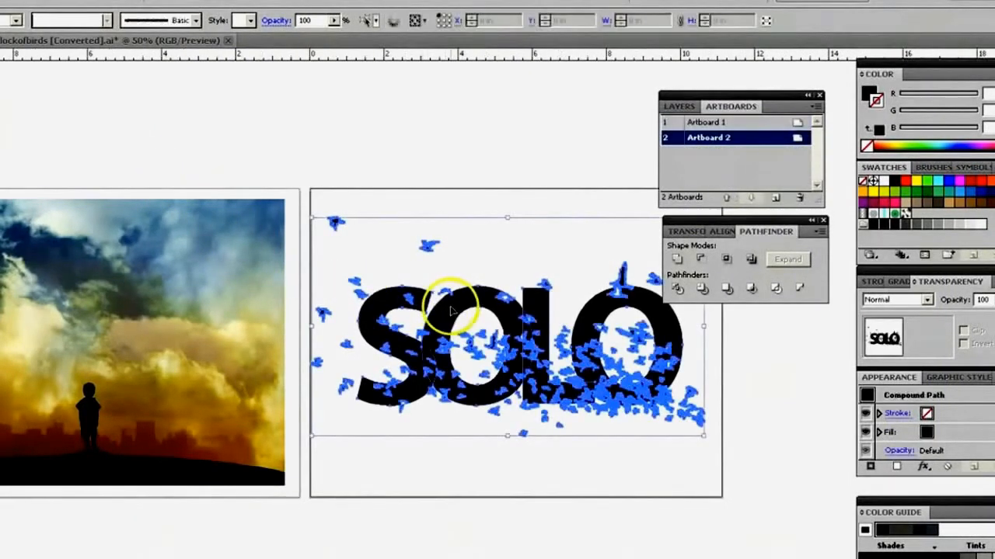
drag(451, 311, 31, 297)
drag(85, 206, 84, 309)
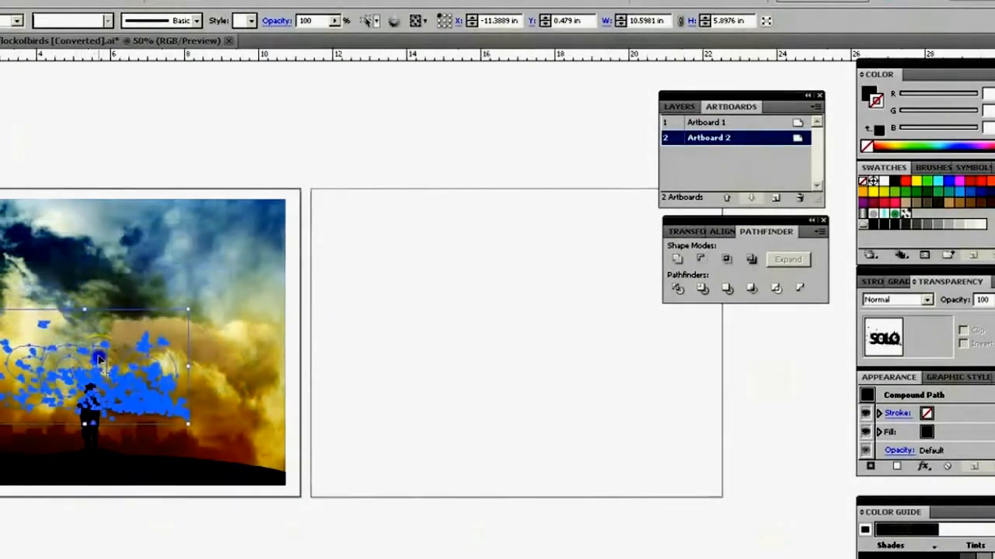
drag(99, 362, 104, 323)
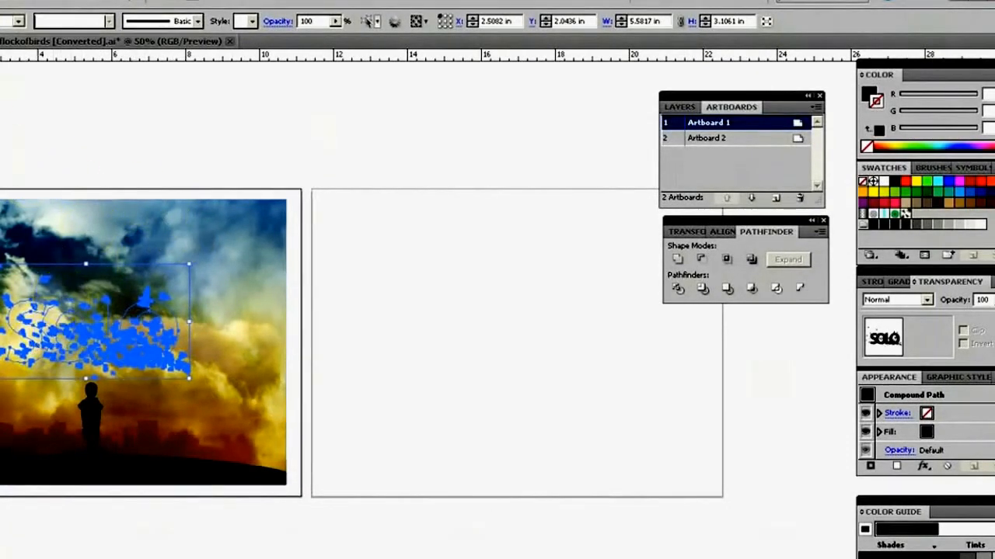
Step: Bring the SOLO compound path to the front of the sky image and deselect it
click(0, 1)
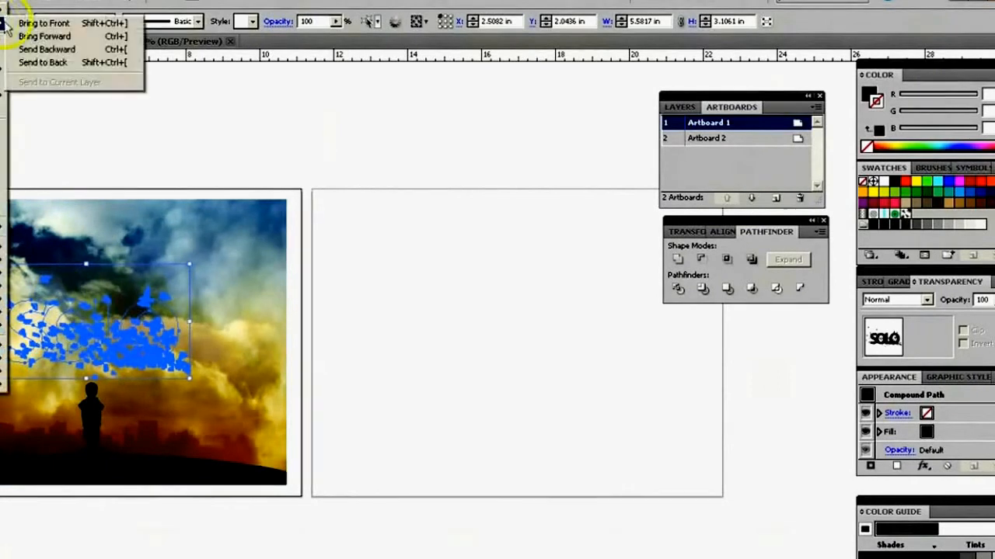
click(26, 24)
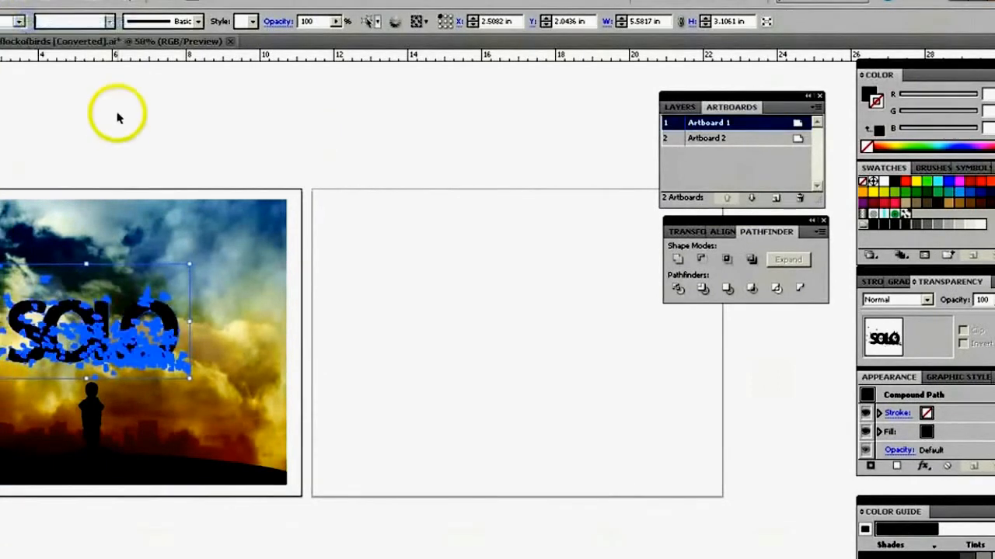
click(146, 166)
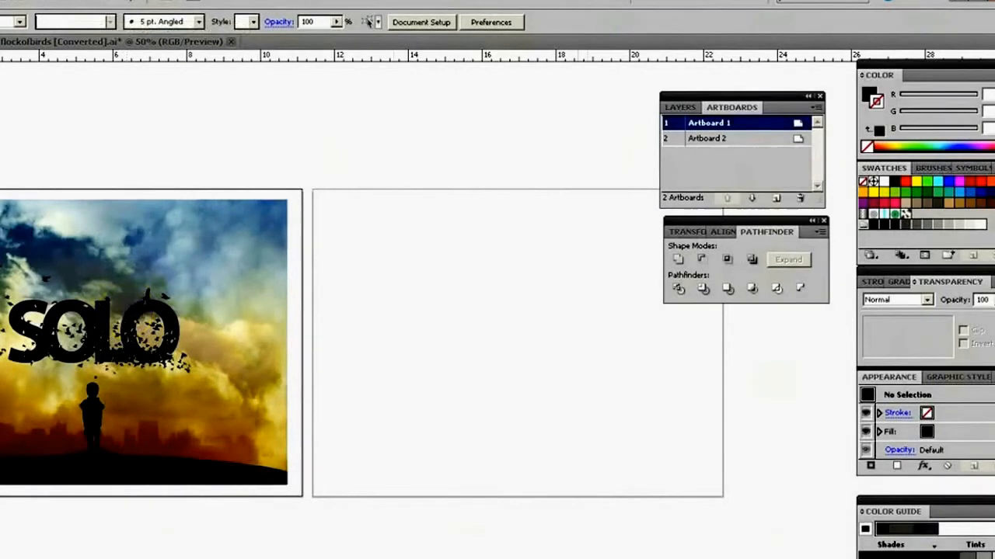
Step: Examine the SOLO composition on Artboard 1 up close and as a whole, checking the bird cut-outs against the sky
scroll(389, 342, left, 4)
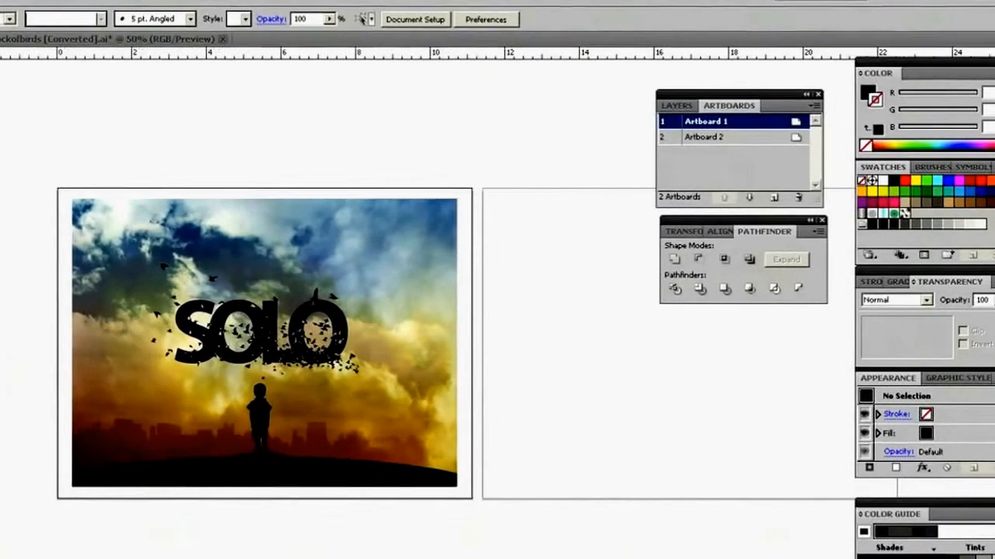
scroll(389, 342, right, 1)
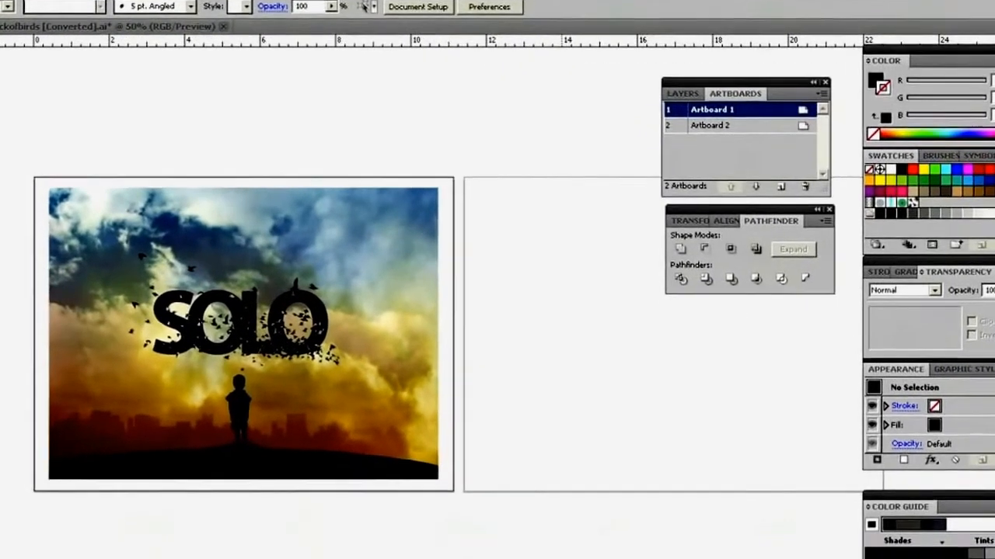
scroll(414, 348, up, 1)
key(ctrl+plus)
key(ctrl+plus)
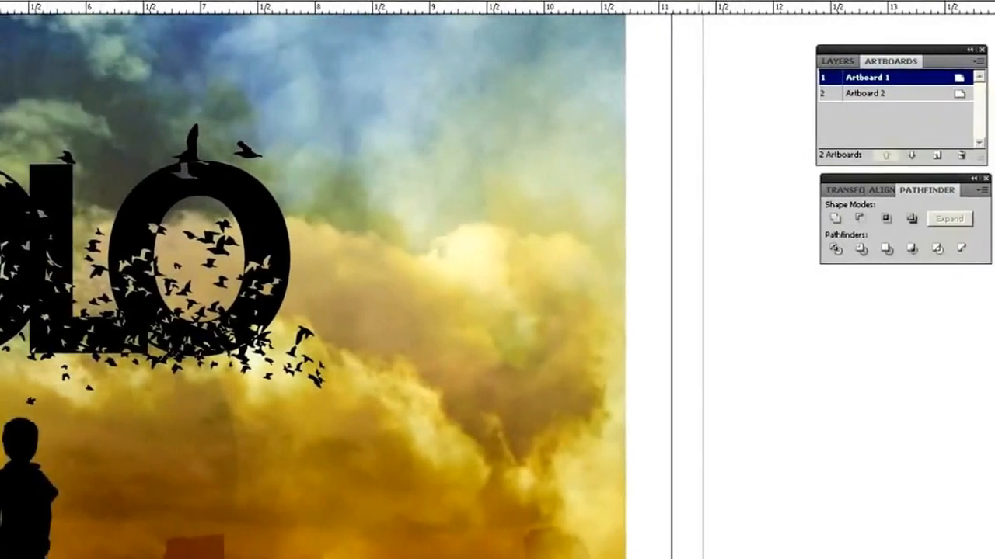
scroll(389, 311, left, 5)
scroll(467, 311, right, 2)
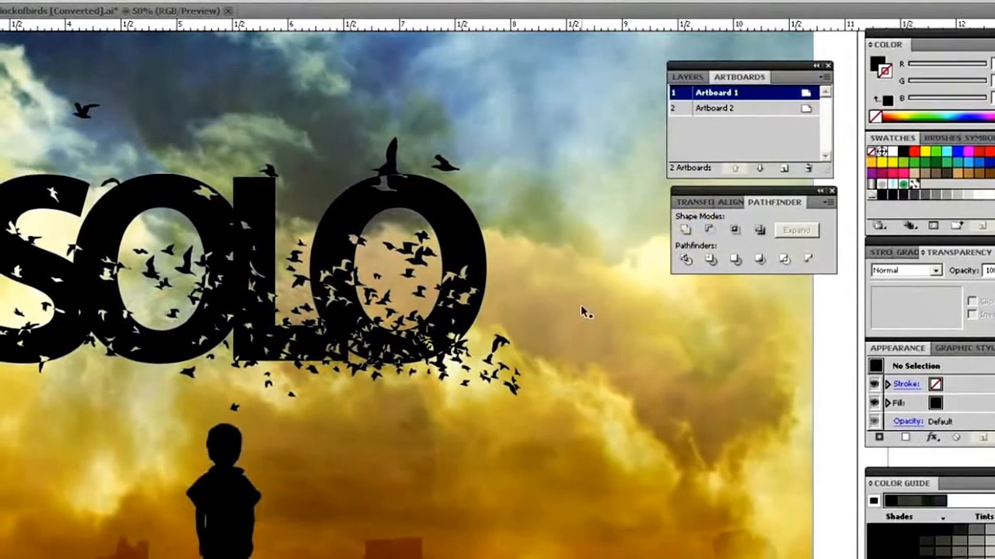
key(ctrl+minus)
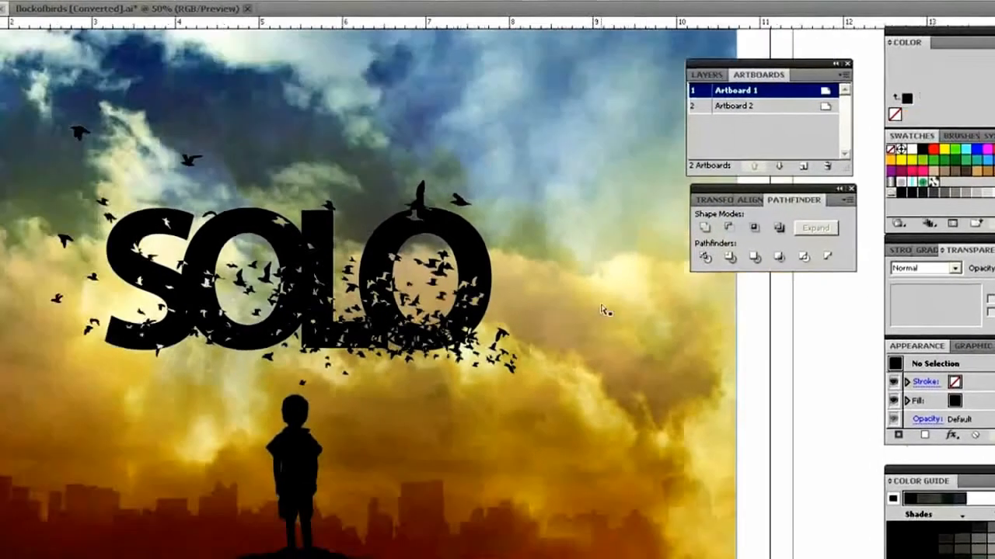
key(ctrl+minus)
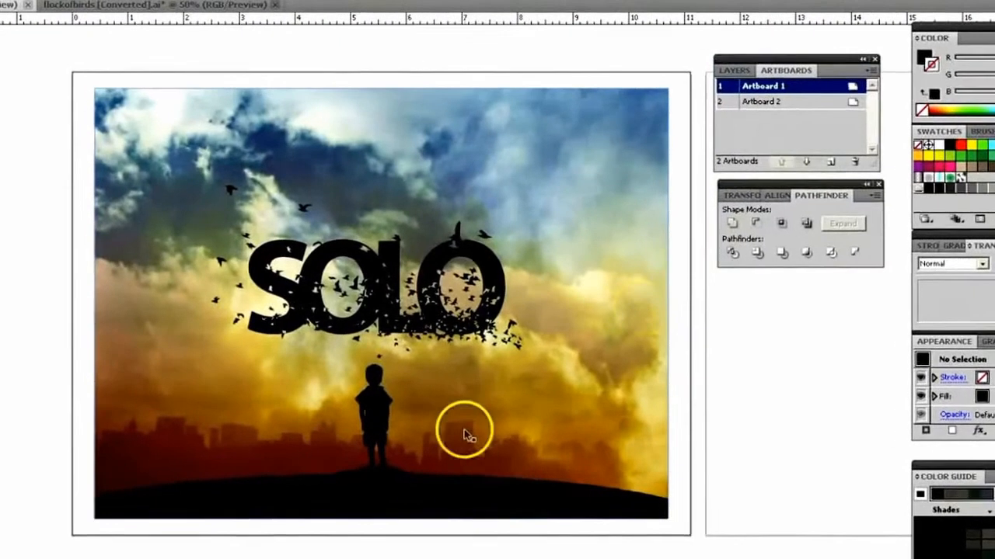
scroll(498, 311, right, 3)
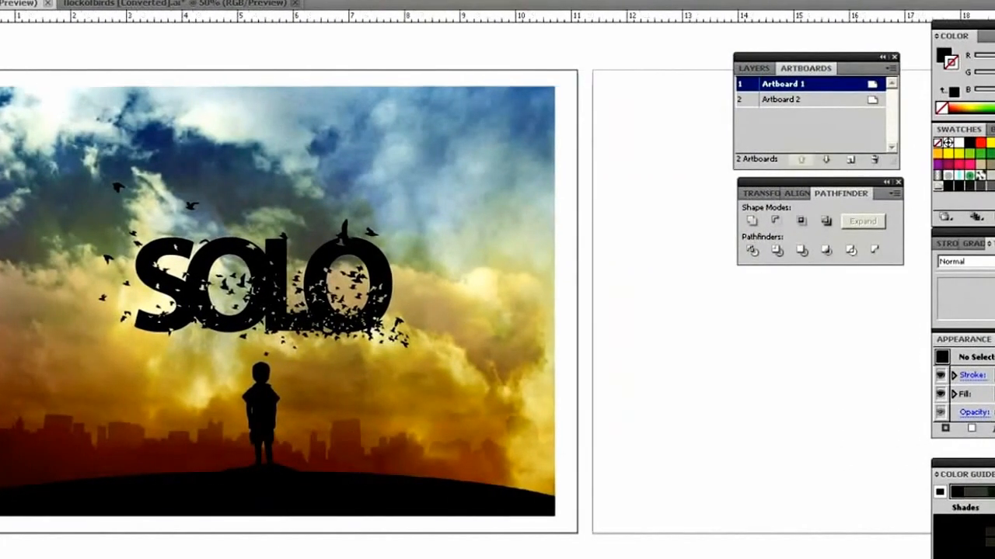
Step: Set the blending mode of the SOLO compound path on Artboard 1 to Overlay and deselect it
click(264, 289)
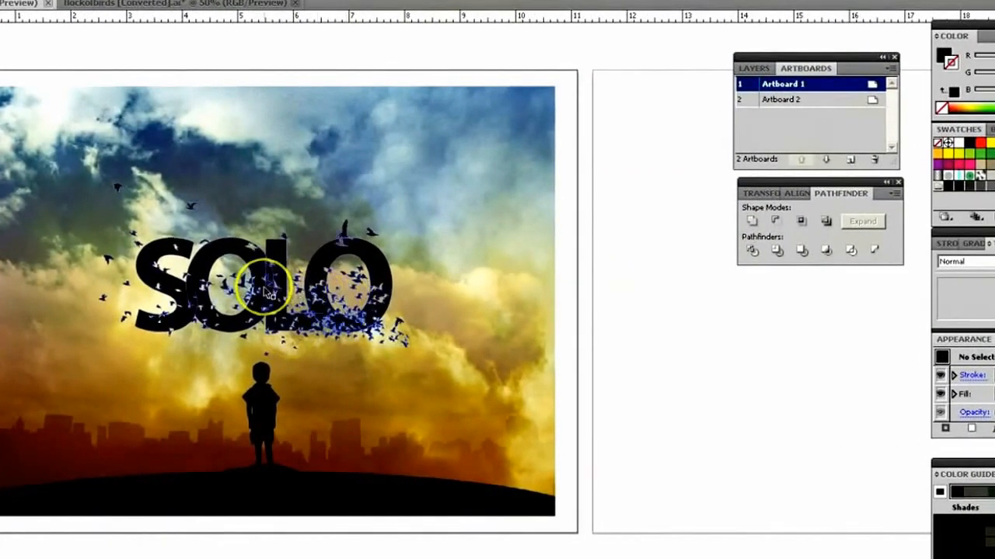
click(161, 324)
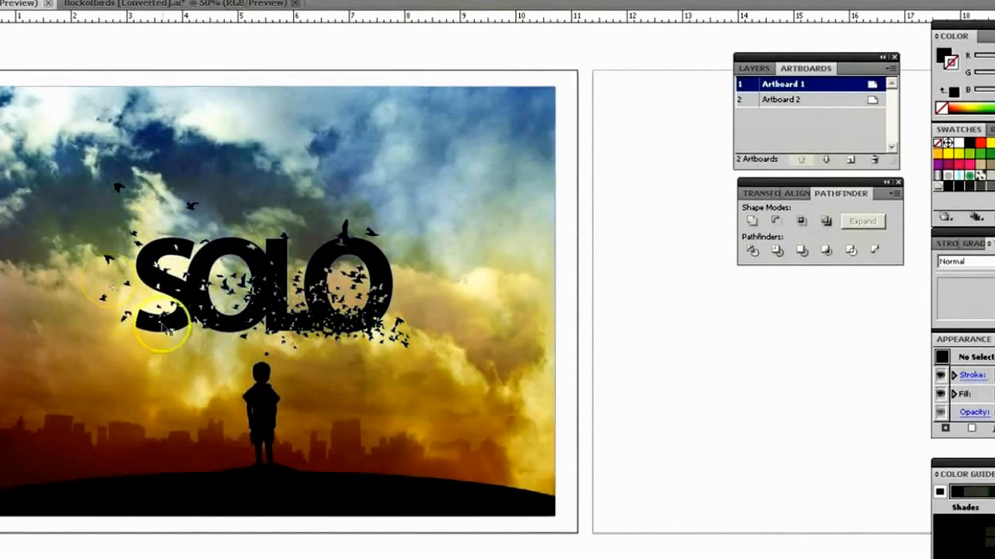
click(281, 313)
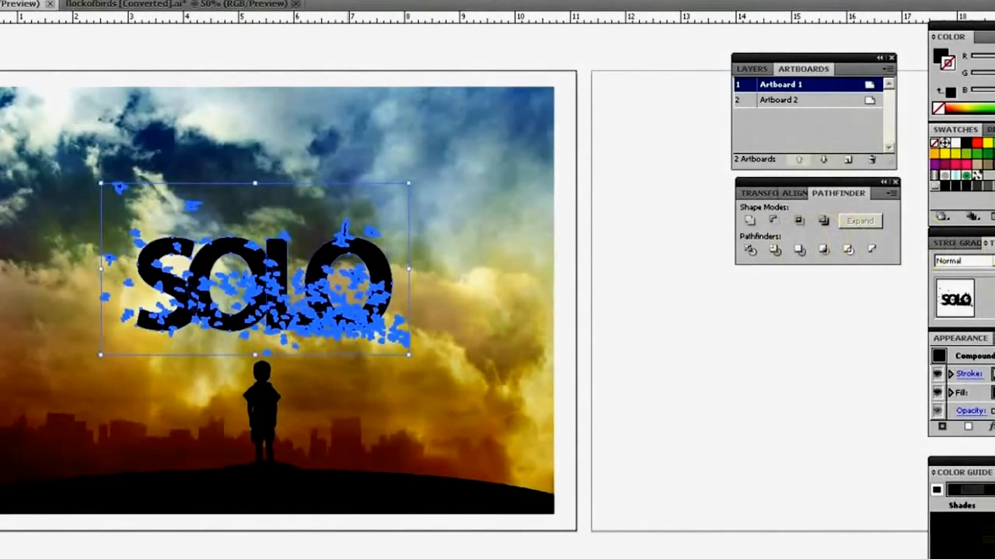
click(157, 0)
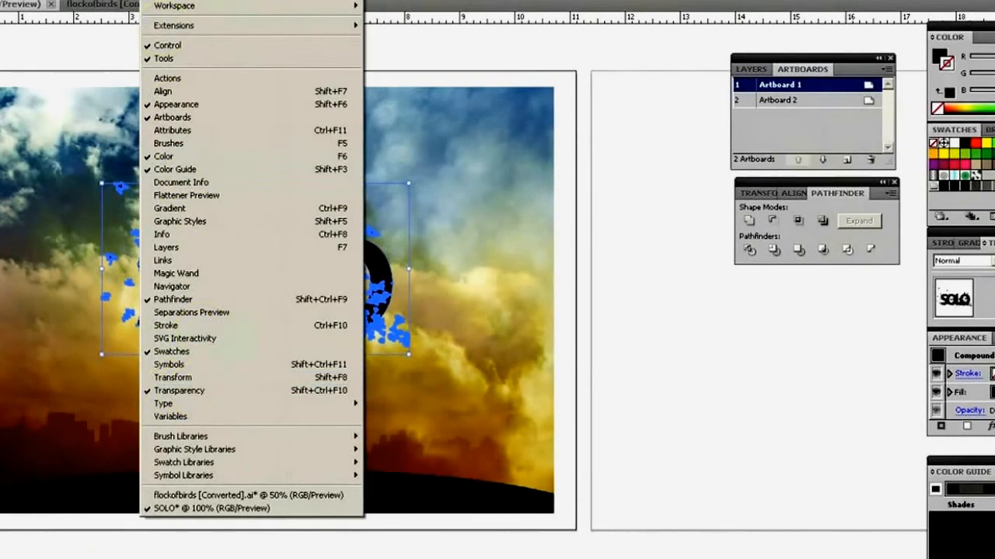
key(Escape)
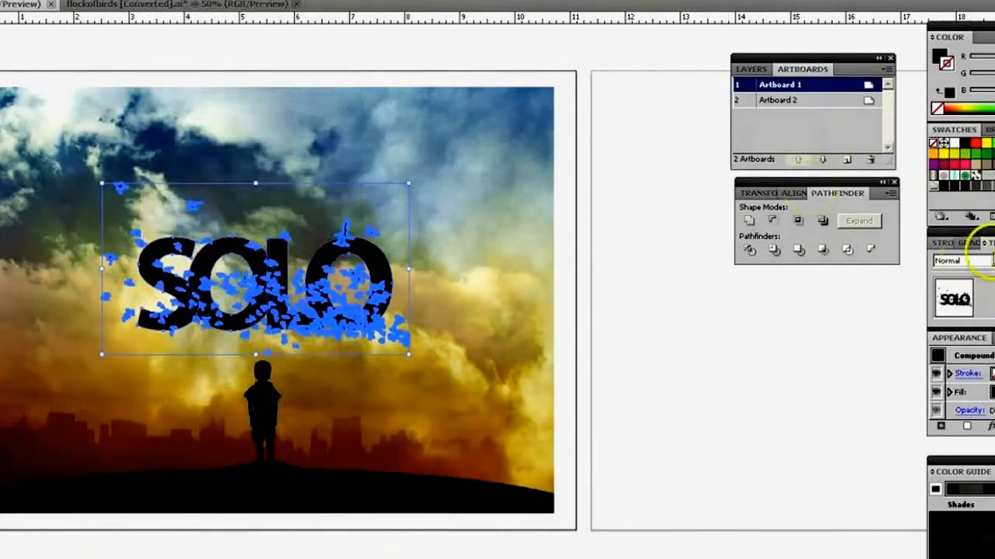
click(988, 261)
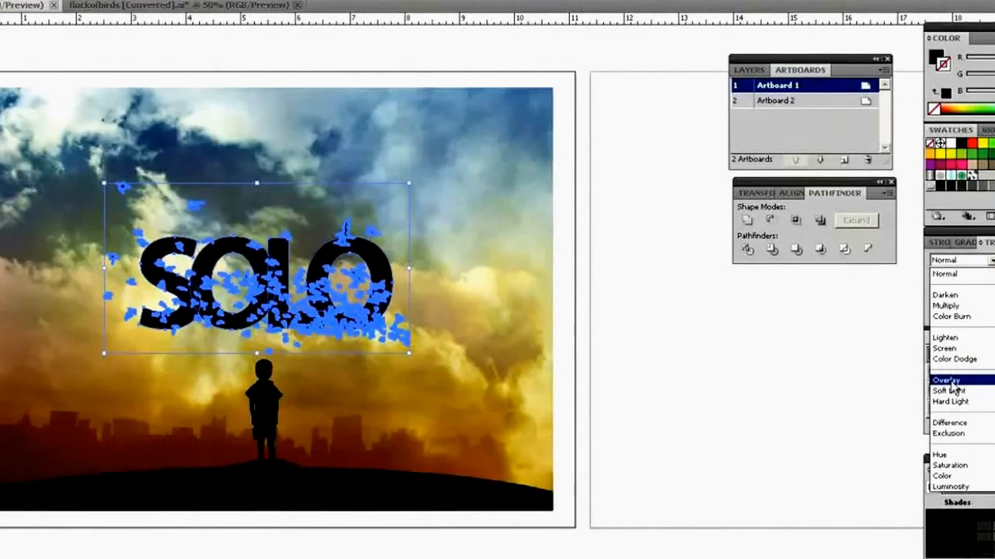
click(948, 381)
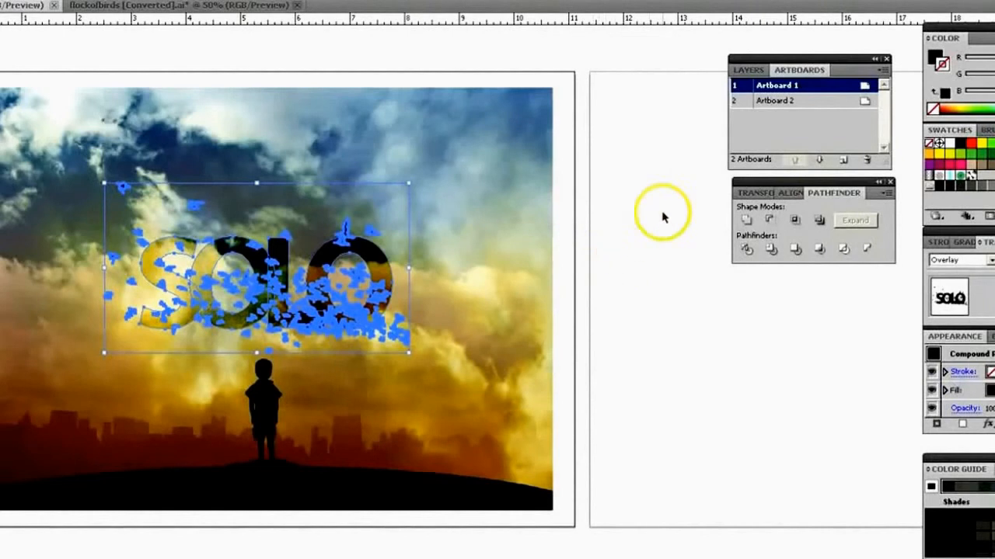
click(560, 129)
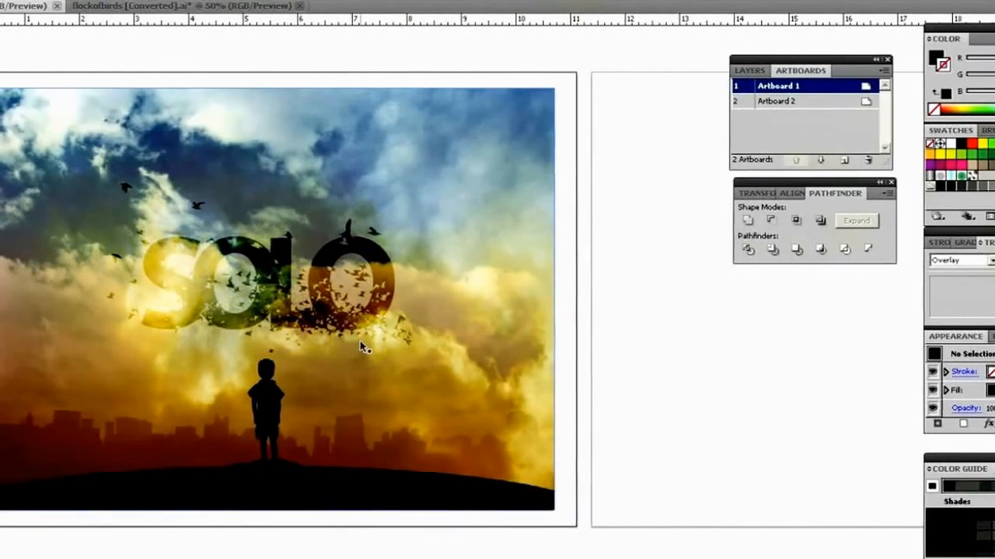
Step: Duplicate the SOLO compound path and the sky image from Artboard 1 straight across onto Artboard 2, about 11.2 in away
click(342, 317)
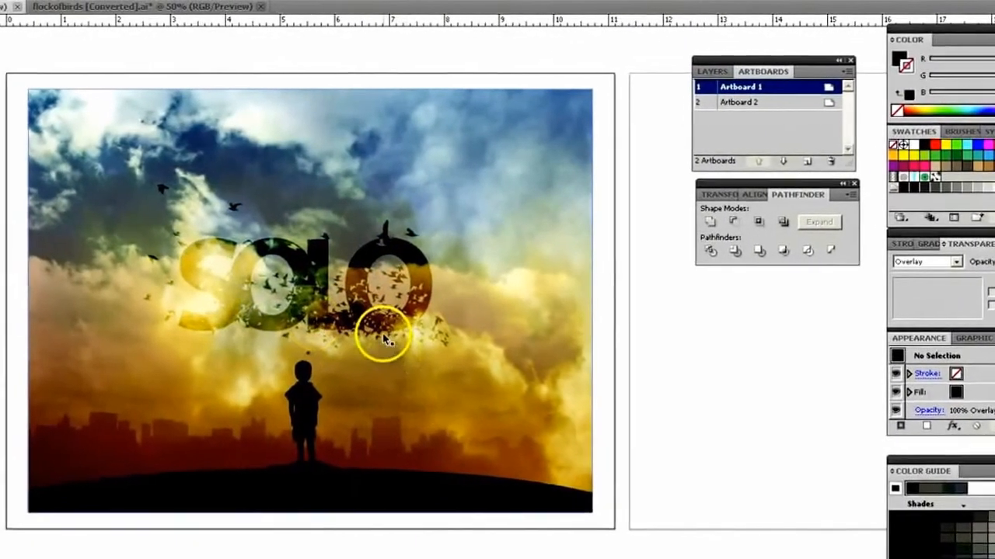
click(339, 311)
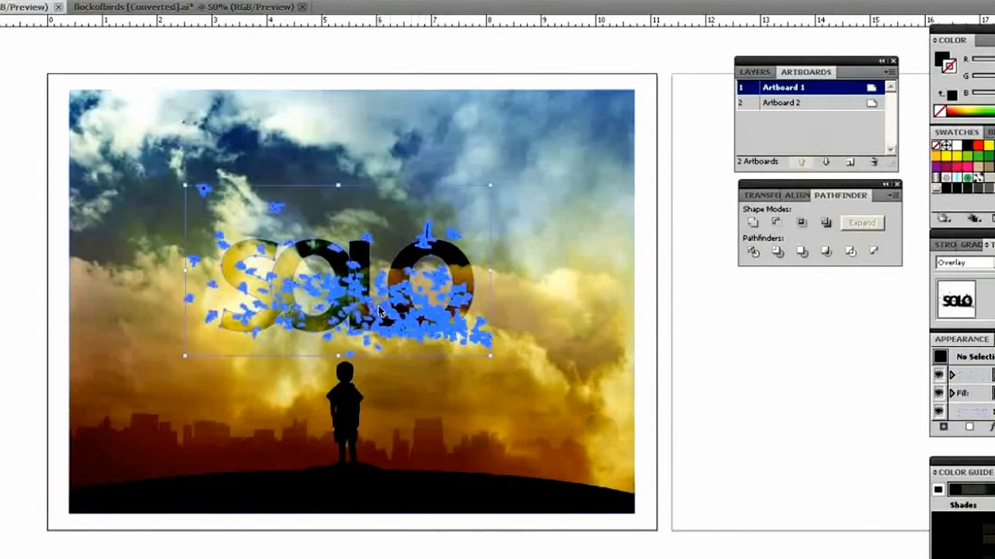
scroll(319, 386, right, 6)
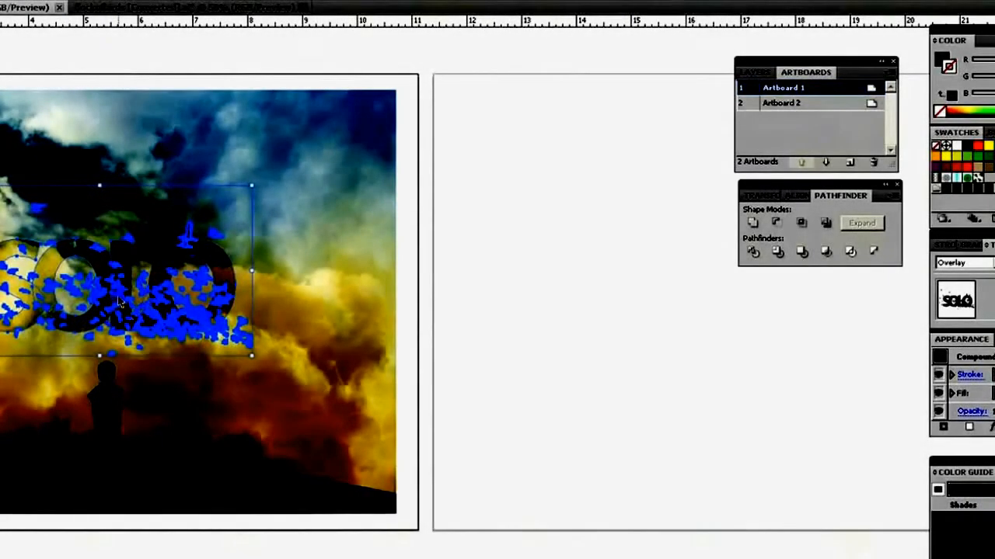
drag(121, 303, 728, 303)
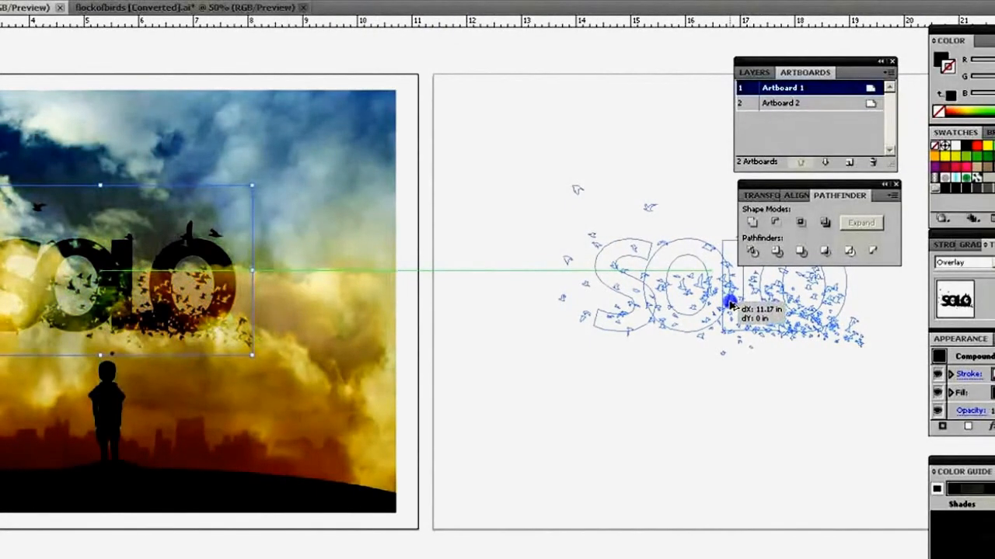
drag(729, 303, 728, 303)
click(755, 432)
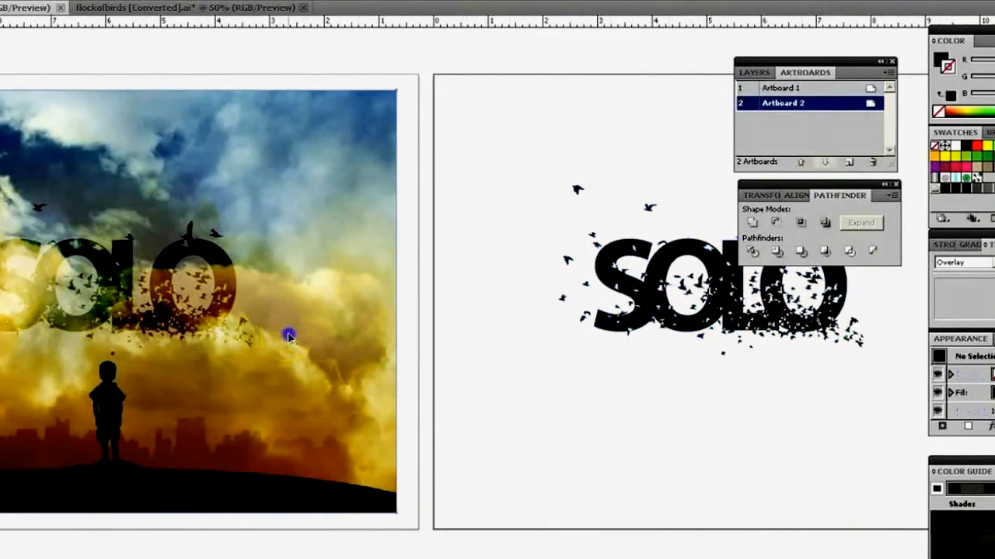
drag(288, 337, 893, 321)
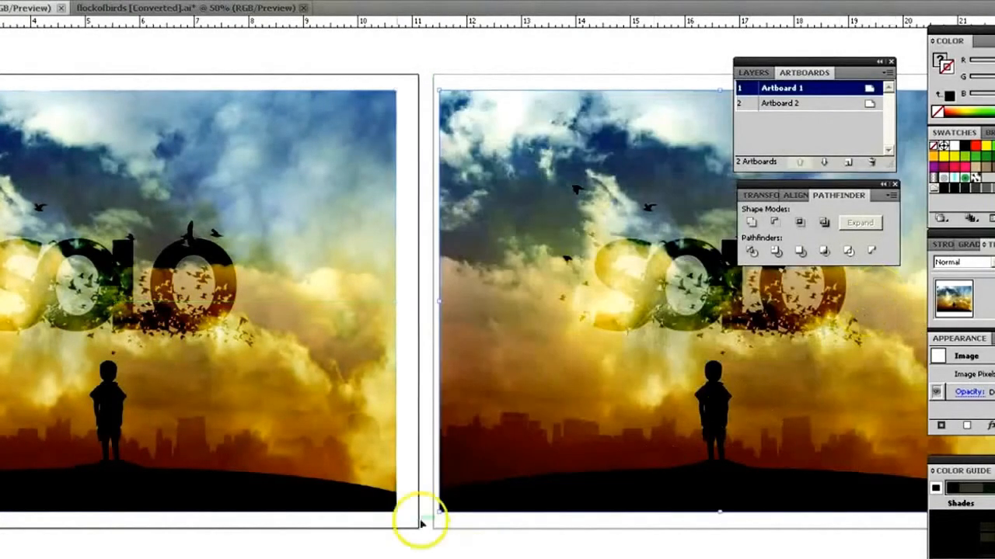
Step: Set the blending mode of the SOLO copy on Artboard 2 back to Normal and deselect it
click(649, 305)
click(648, 299)
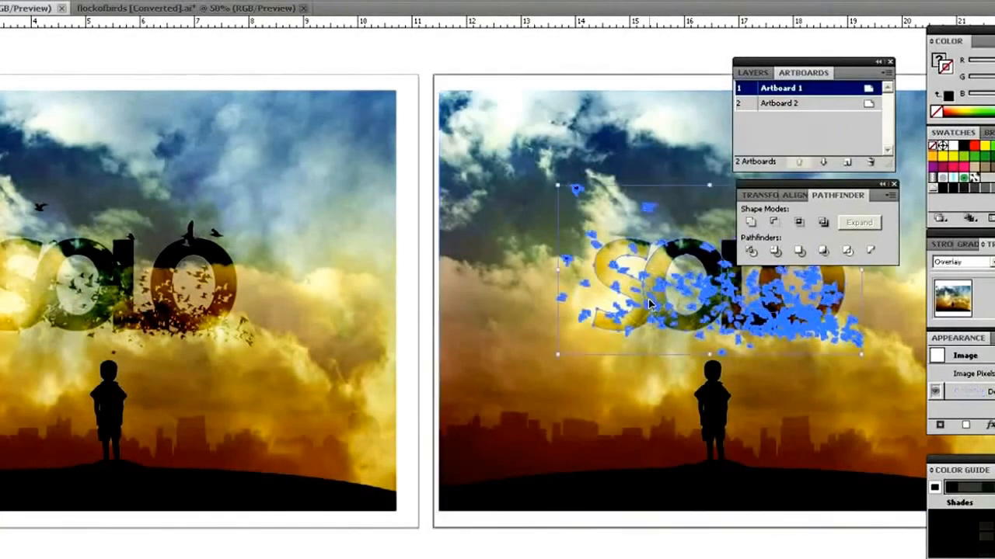
click(964, 262)
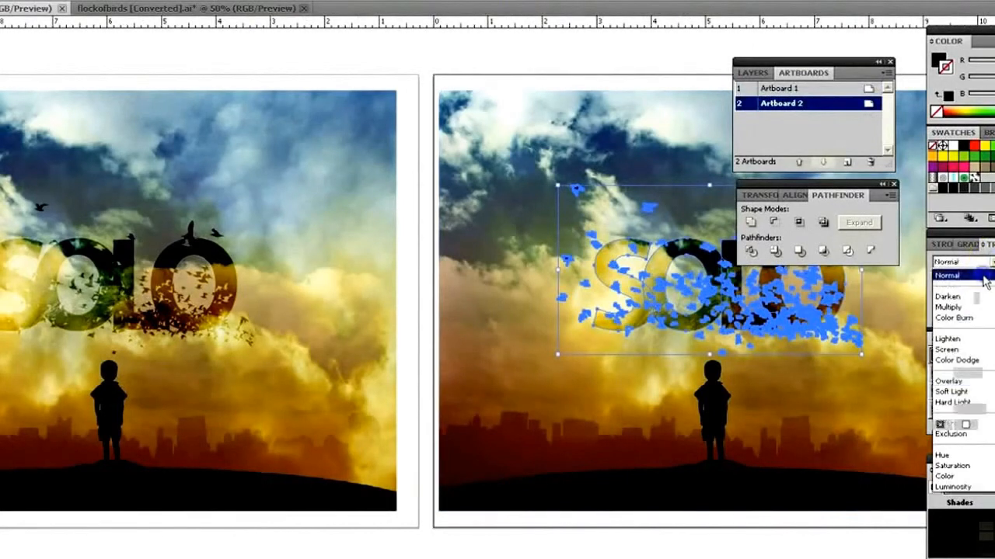
click(982, 275)
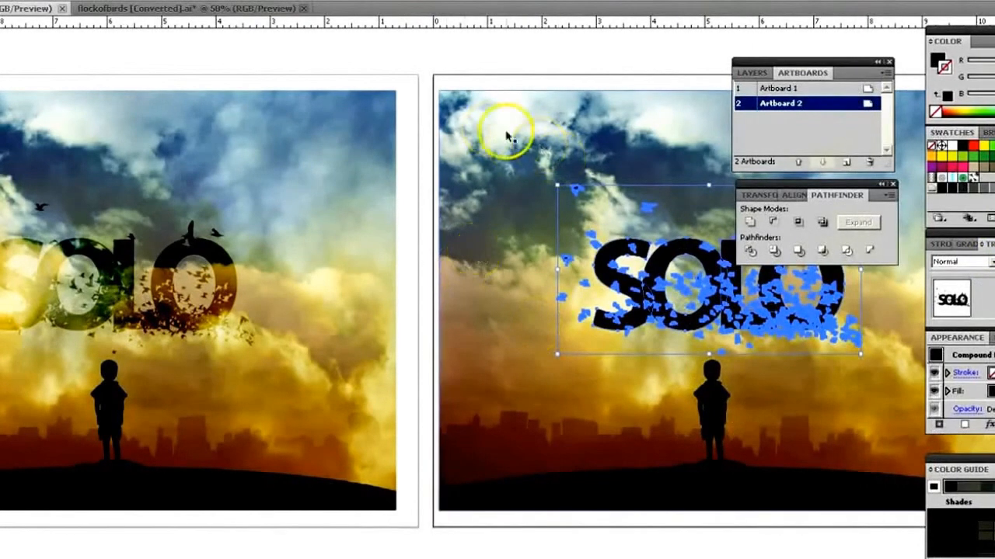
click(456, 60)
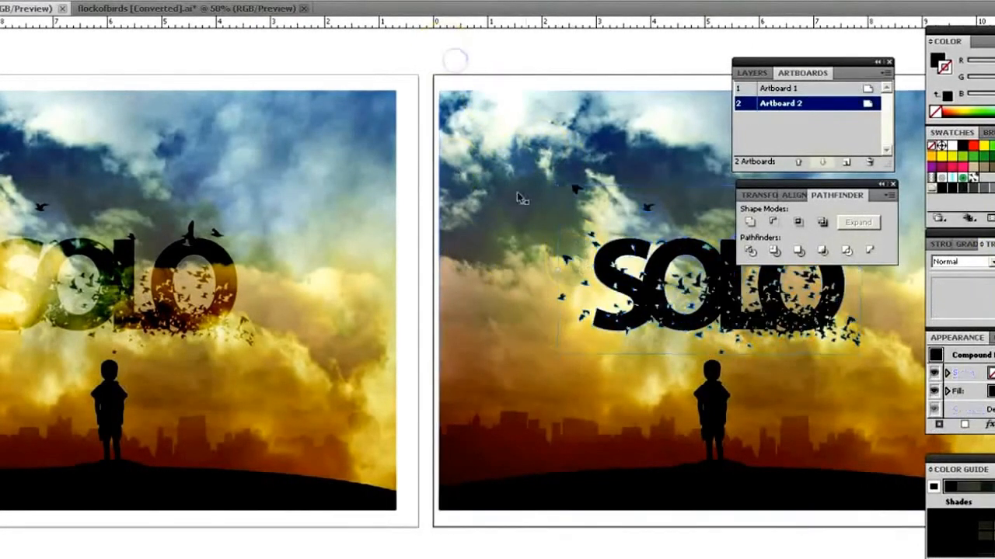
Step: Make a clipping mask from the SOLO copy over the sky image on Artboard 2, accepting the complex mask
click(501, 226)
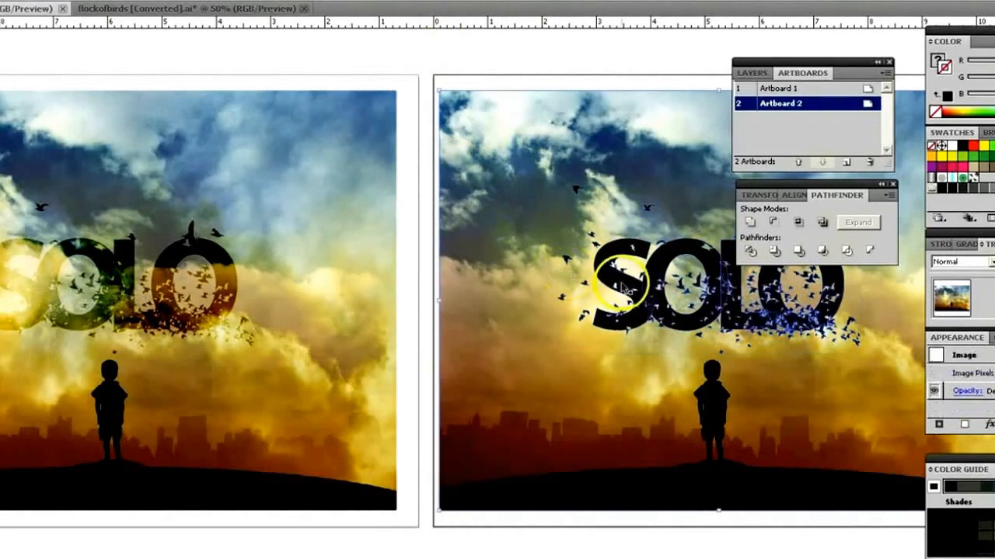
click(561, 259)
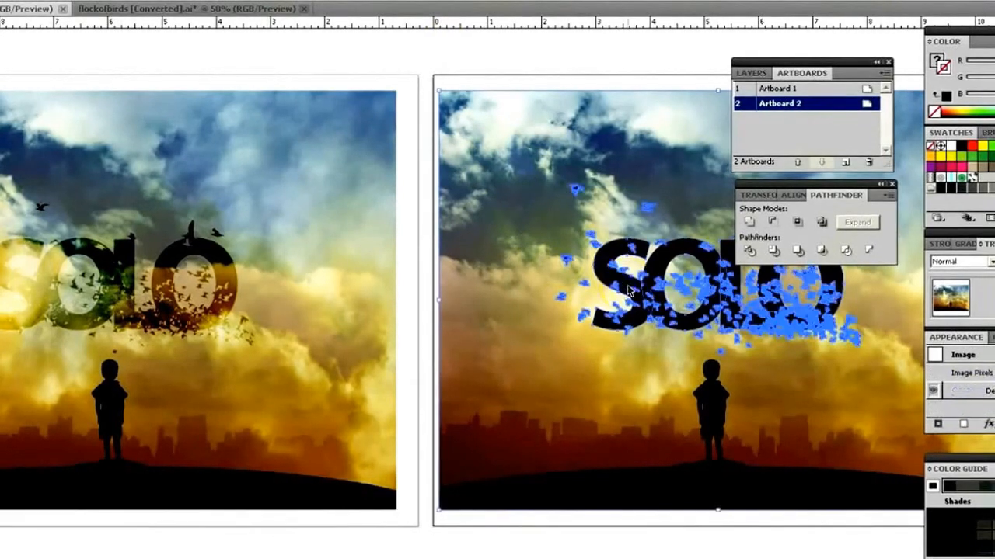
shift+click(617, 284)
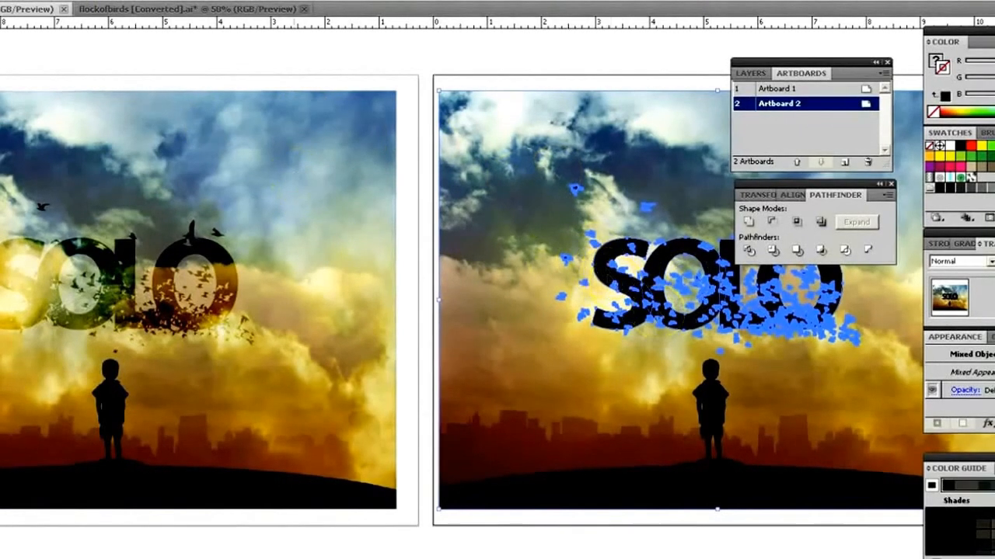
key(alt+o)
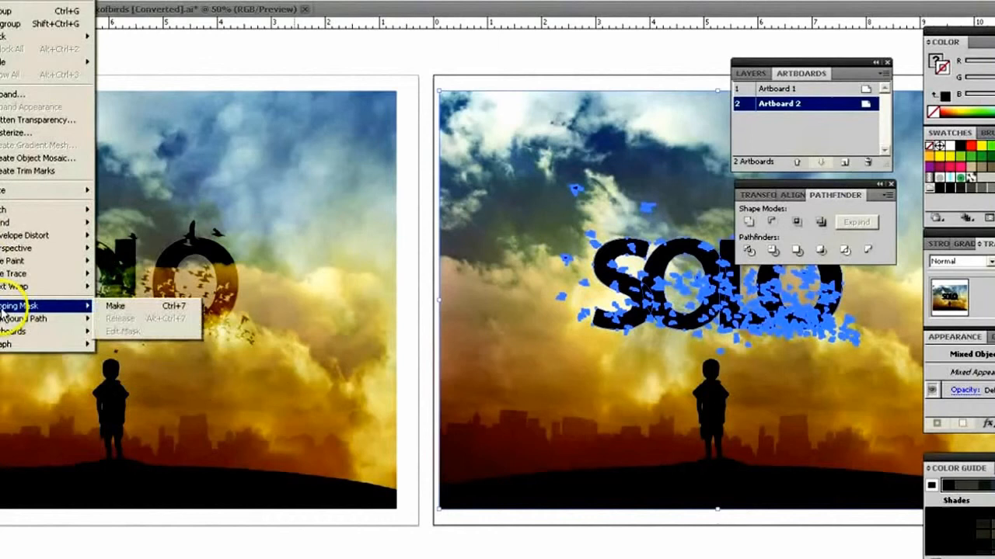
click(112, 306)
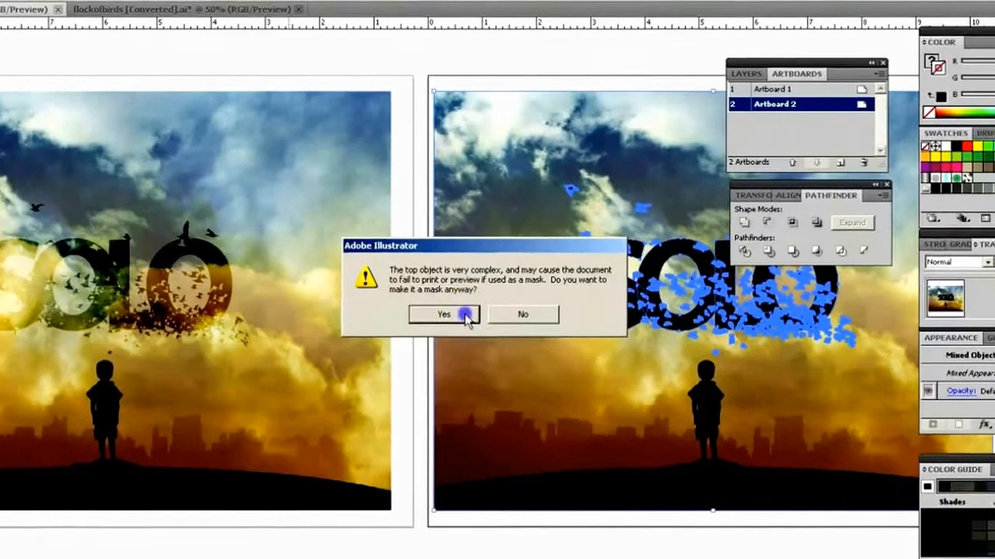
click(472, 315)
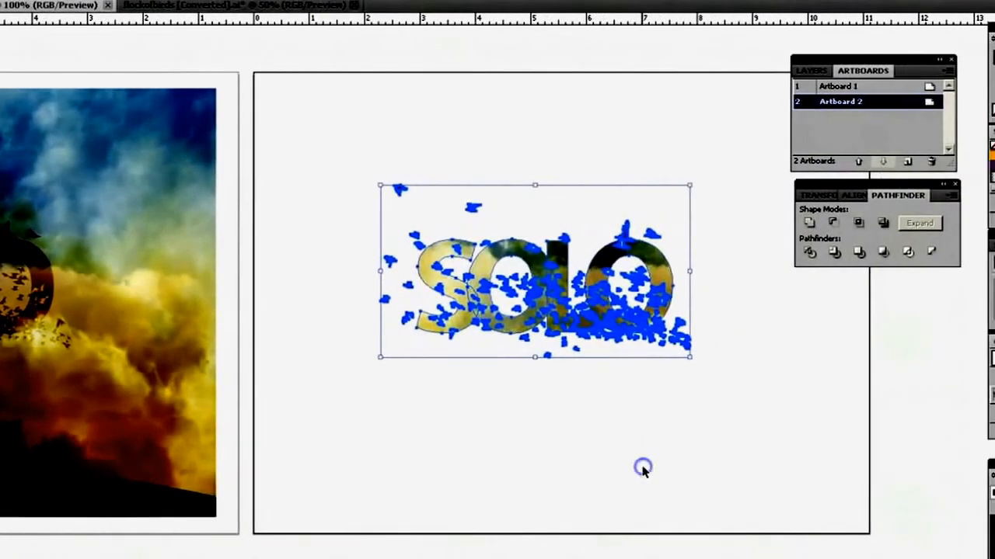
click(641, 468)
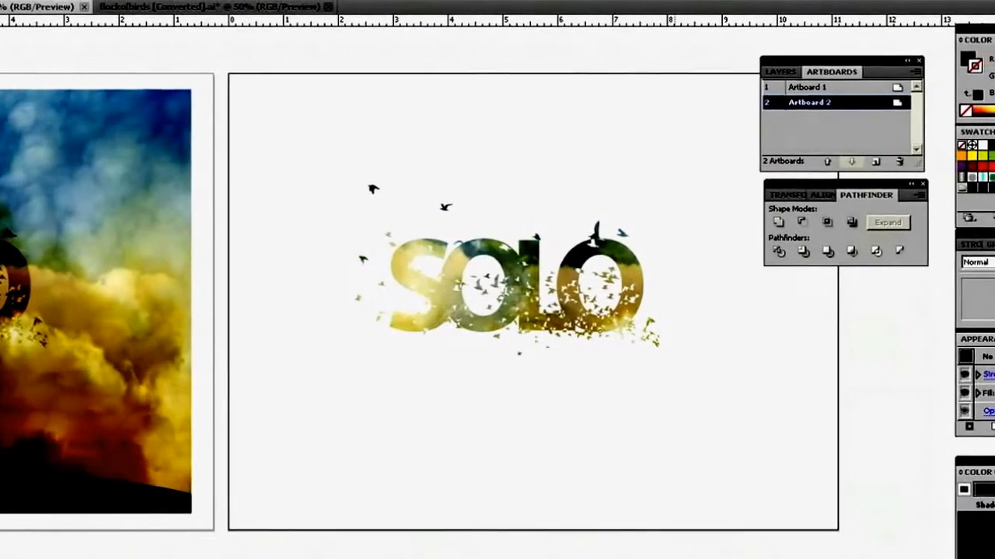
Step: Isolate the clip group on Artboard 2, shrink the masked image to about 6.4 × 4.8 in, place the boy inside the L, and exit isolation
scroll(497, 303, left, 6)
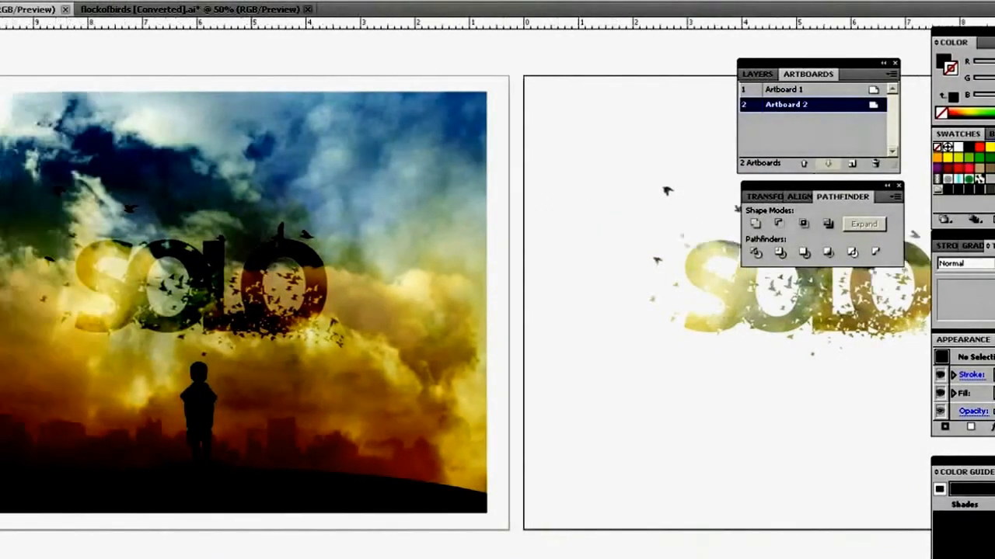
scroll(471, 322, left, 1)
scroll(471, 321, right, 8)
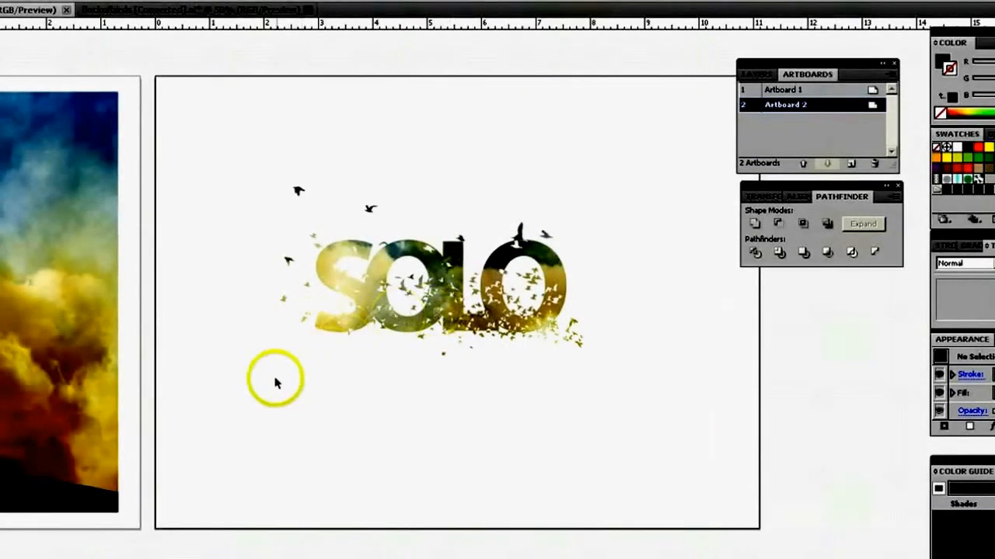
double_click(452, 304)
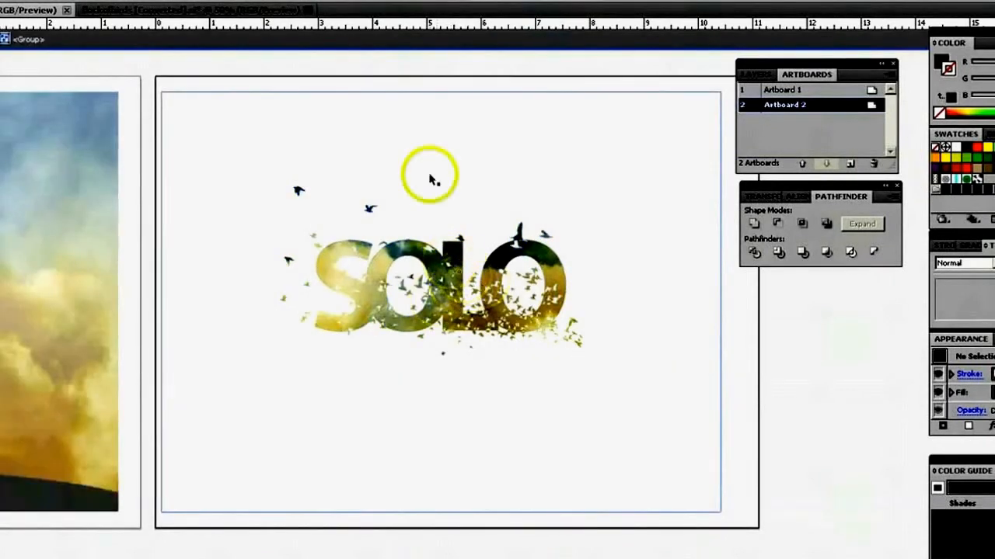
click(437, 117)
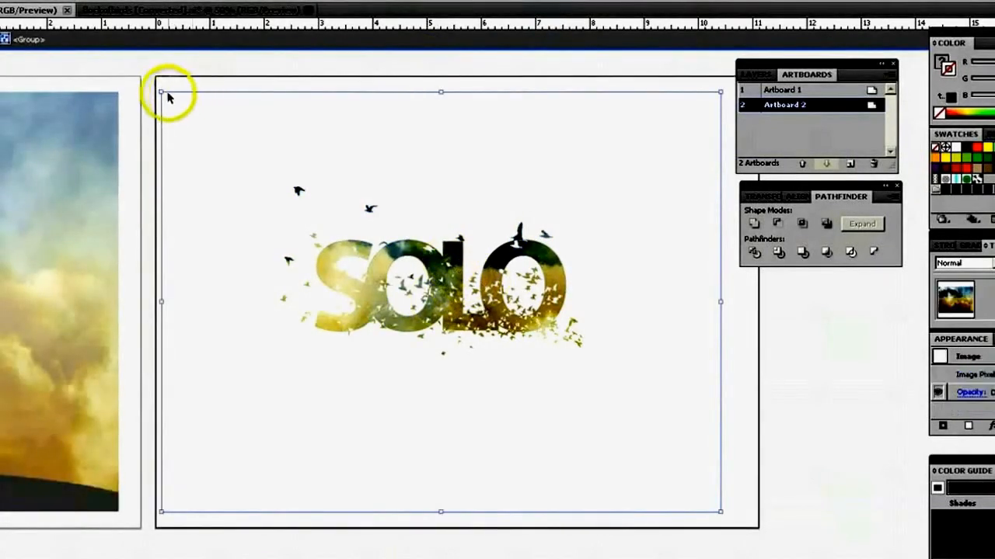
drag(162, 92, 252, 163)
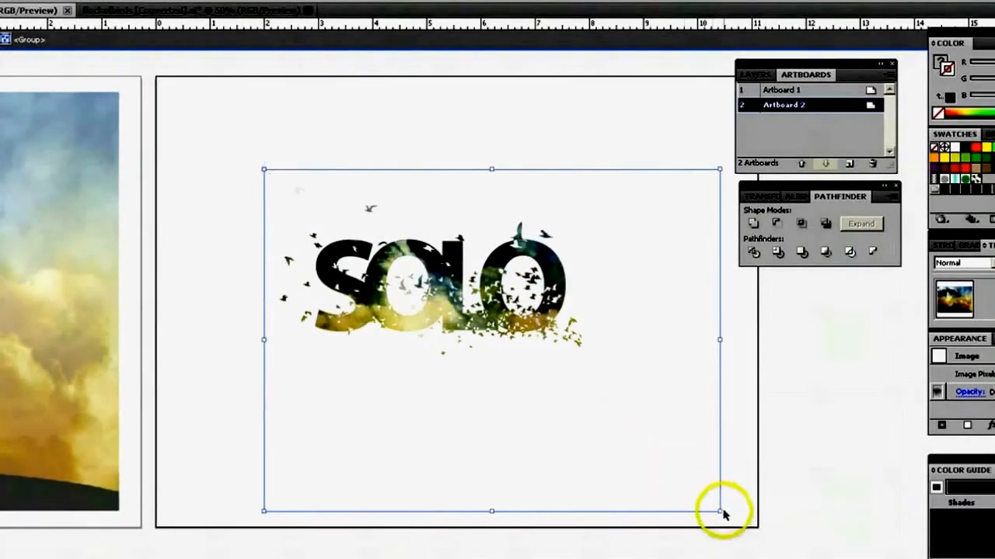
drag(723, 513, 610, 428)
drag(573, 375, 581, 351)
drag(505, 373, 537, 349)
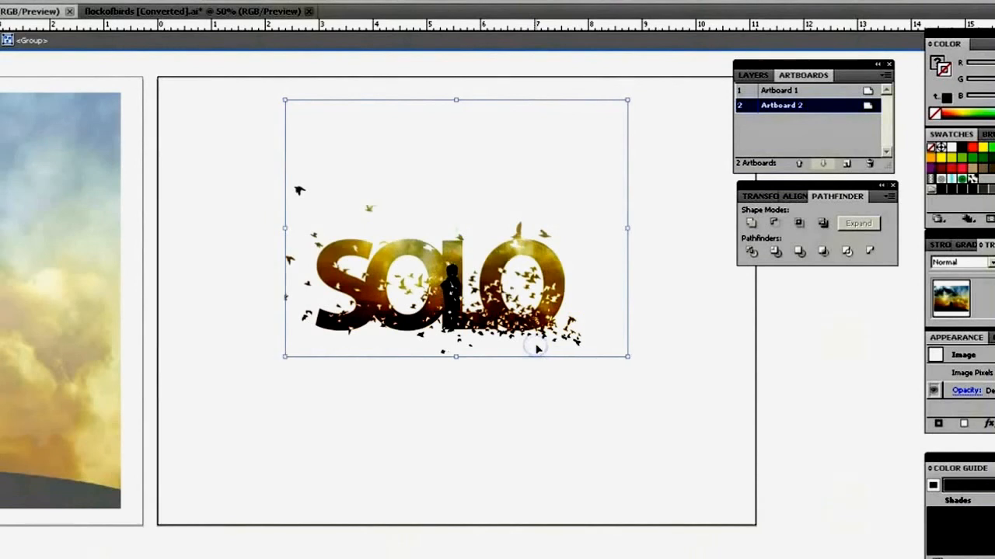
click(415, 426)
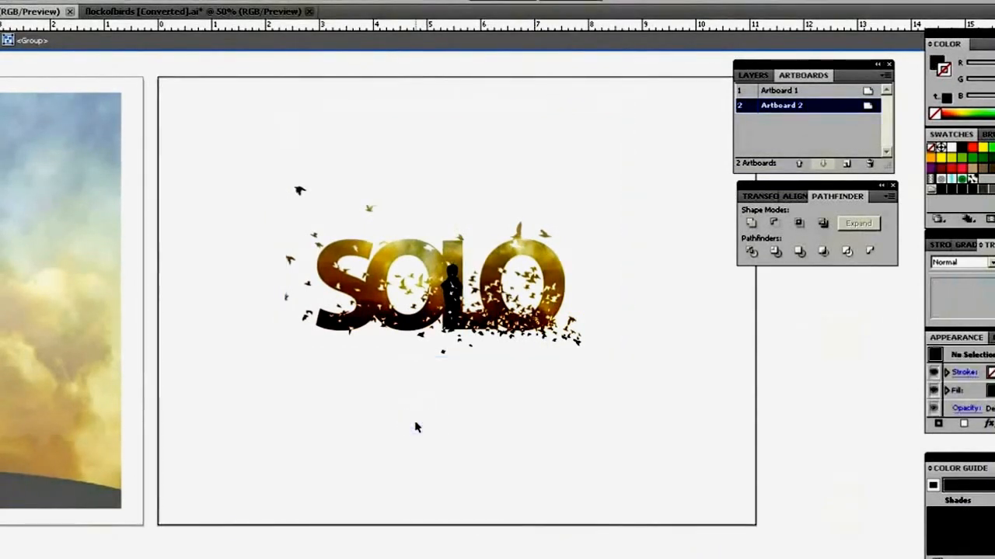
click(243, 438)
Step: Enlarge the clipped SOLO group proportionally to about 7.8 × 4.3 in, reposition it near the middle of Artboard 2 and deselect it
drag(606, 178, 251, 402)
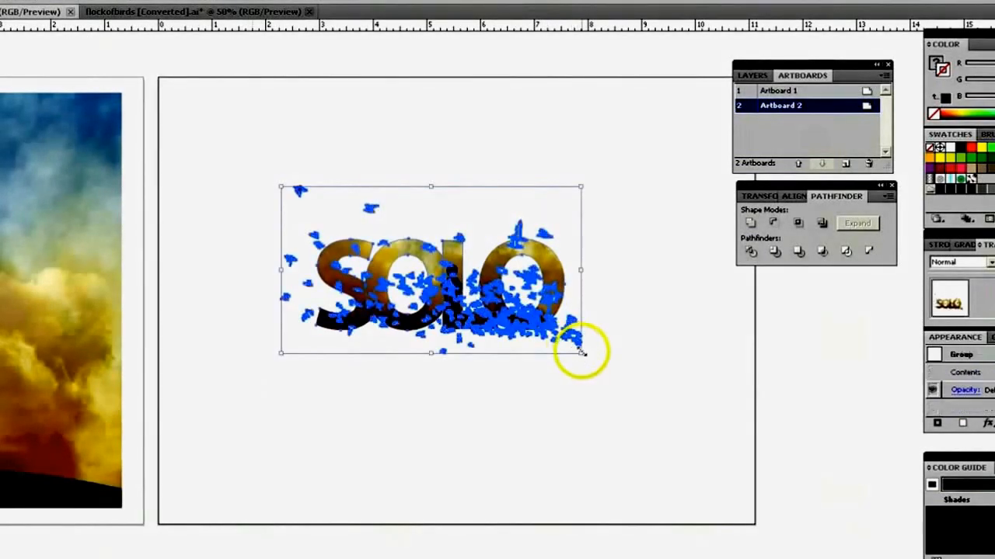
drag(581, 354, 678, 476)
drag(516, 339, 472, 319)
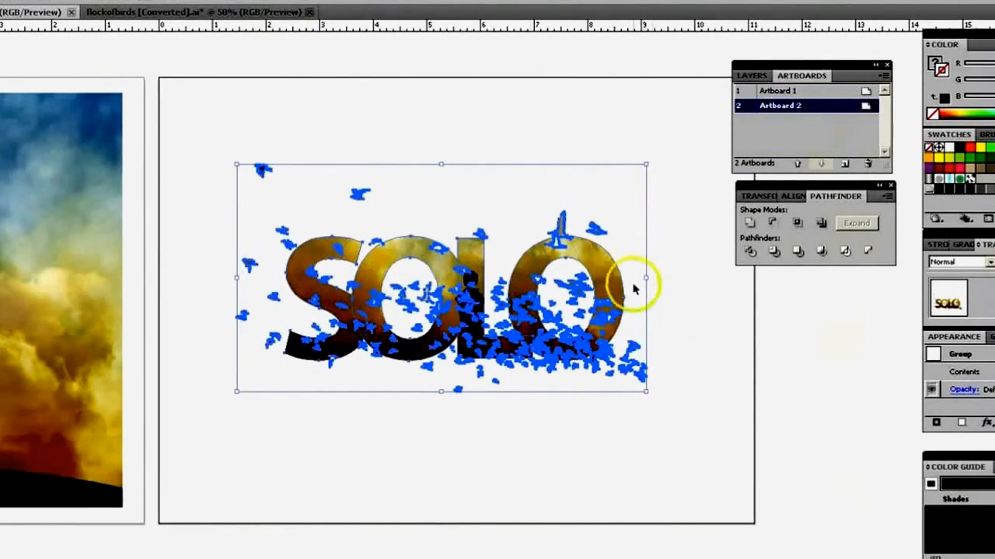
drag(645, 277, 655, 278)
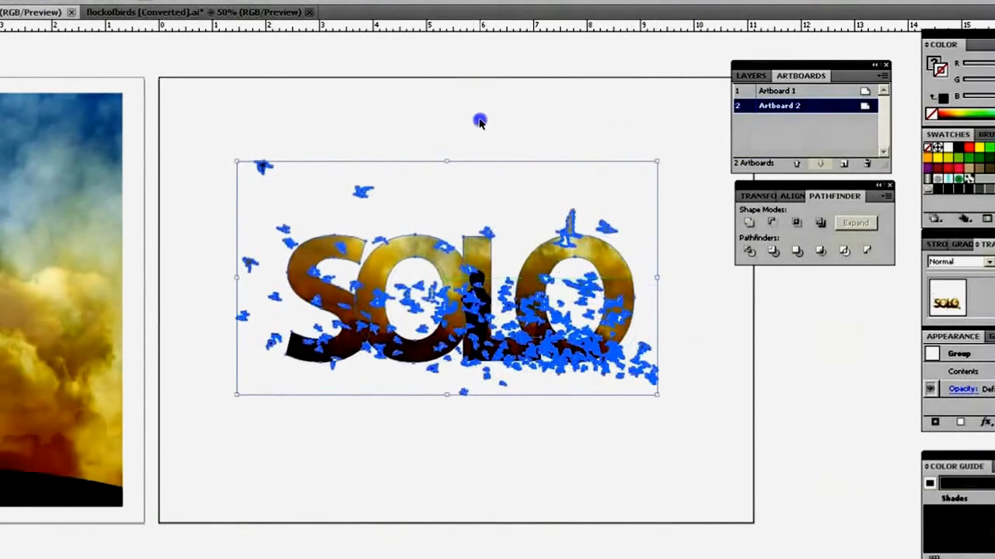
click(478, 123)
click(553, 294)
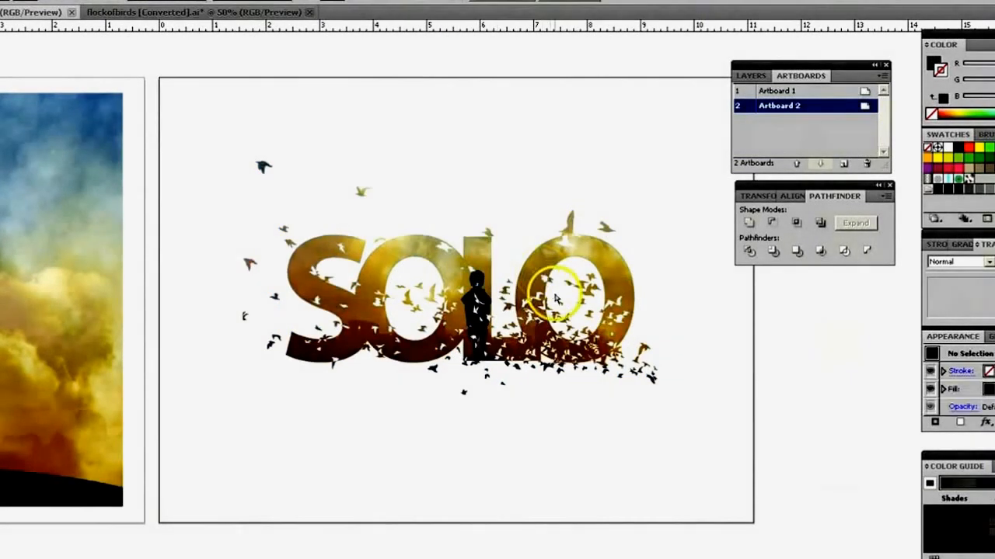
alt+click(555, 298)
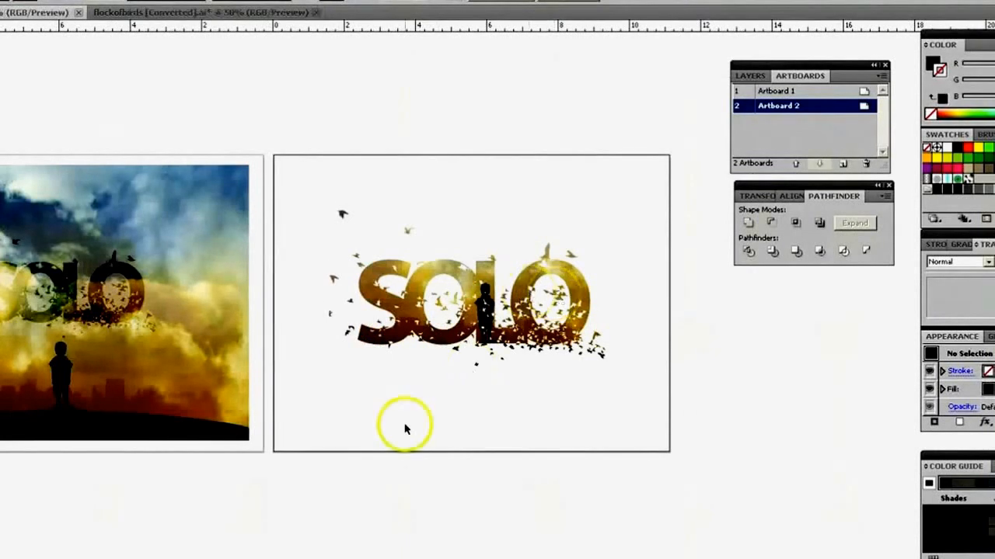